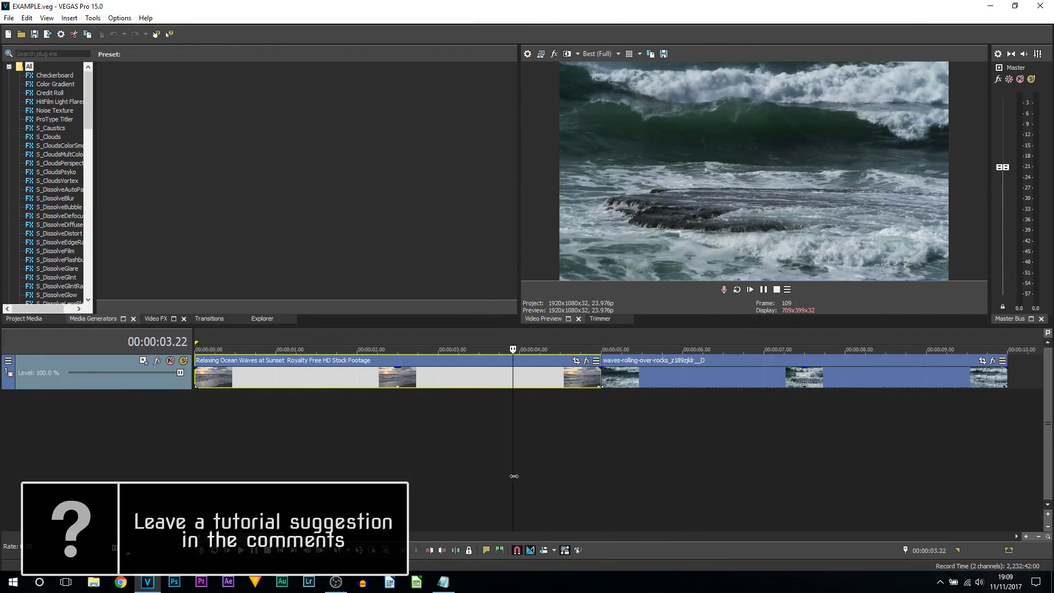
Split the sunset clip at 00:00:04.19
click(667, 474)
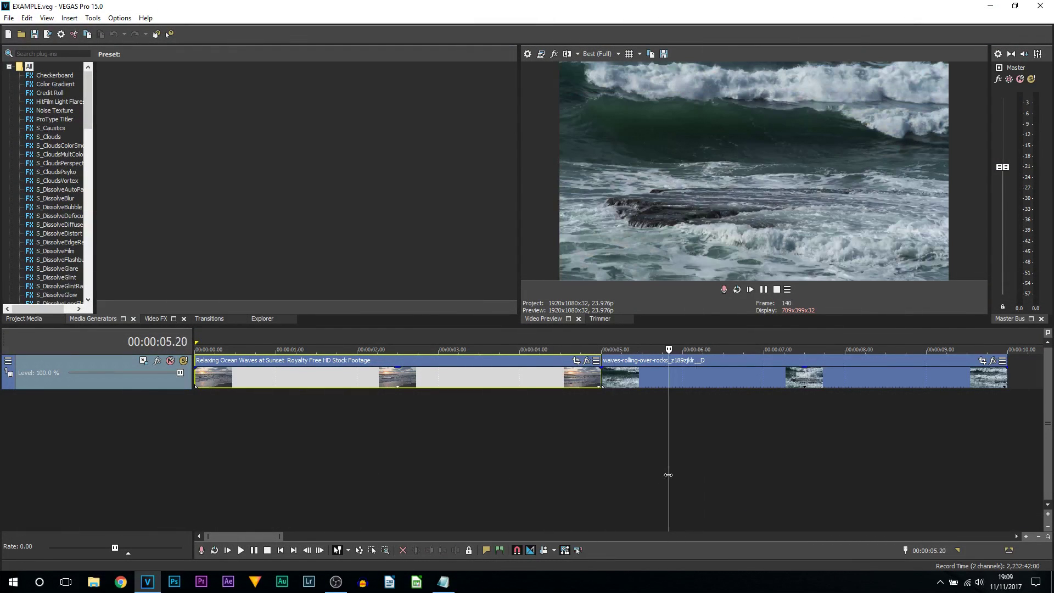
click(604, 428)
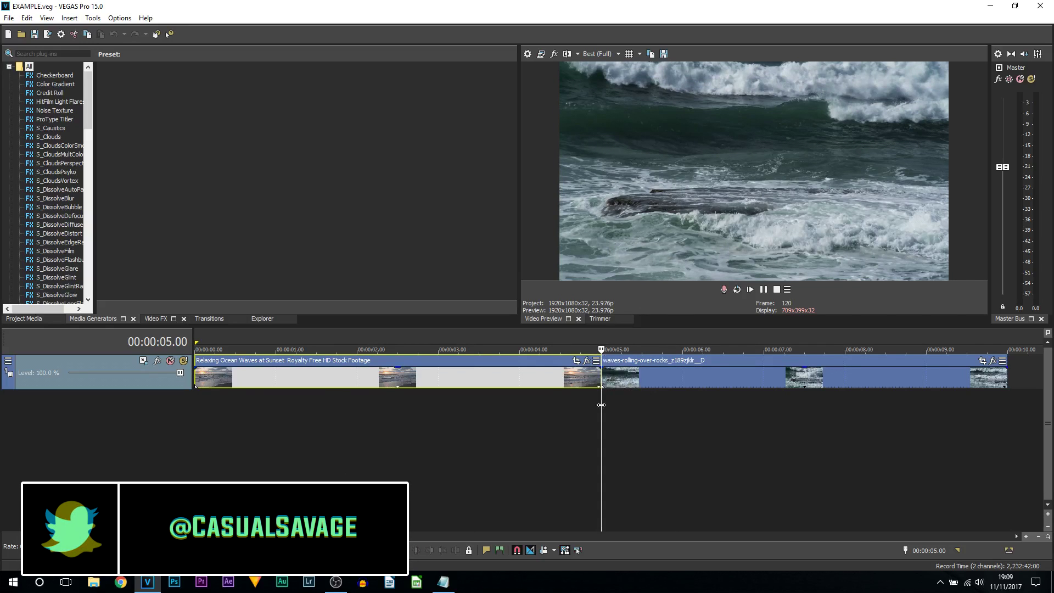
scroll(602, 404, up, 3)
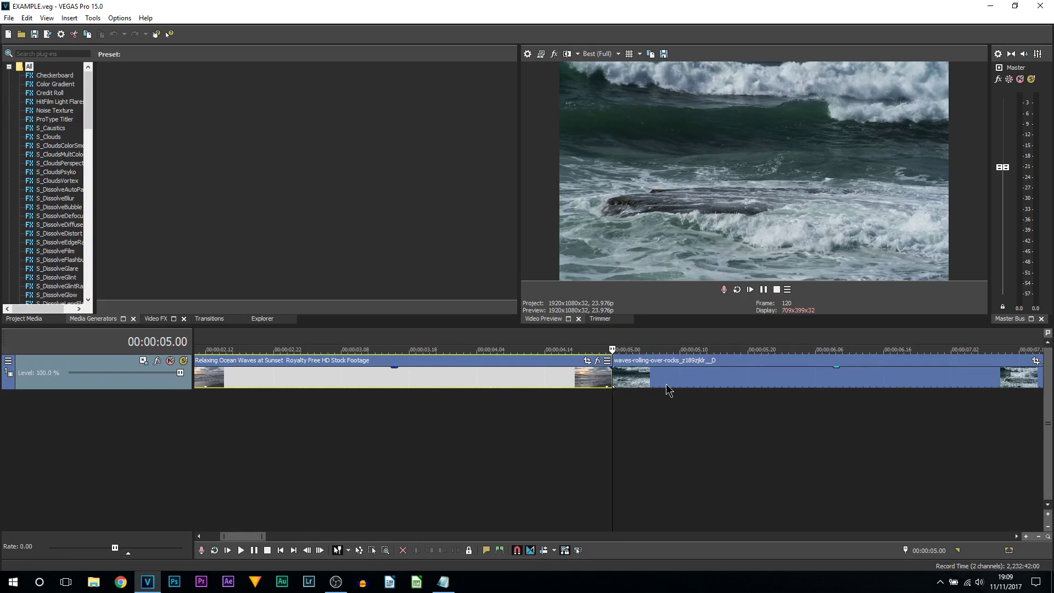
key(Left)
key(Left)
key(Left)
key(Left)
key(Left)
key(s)
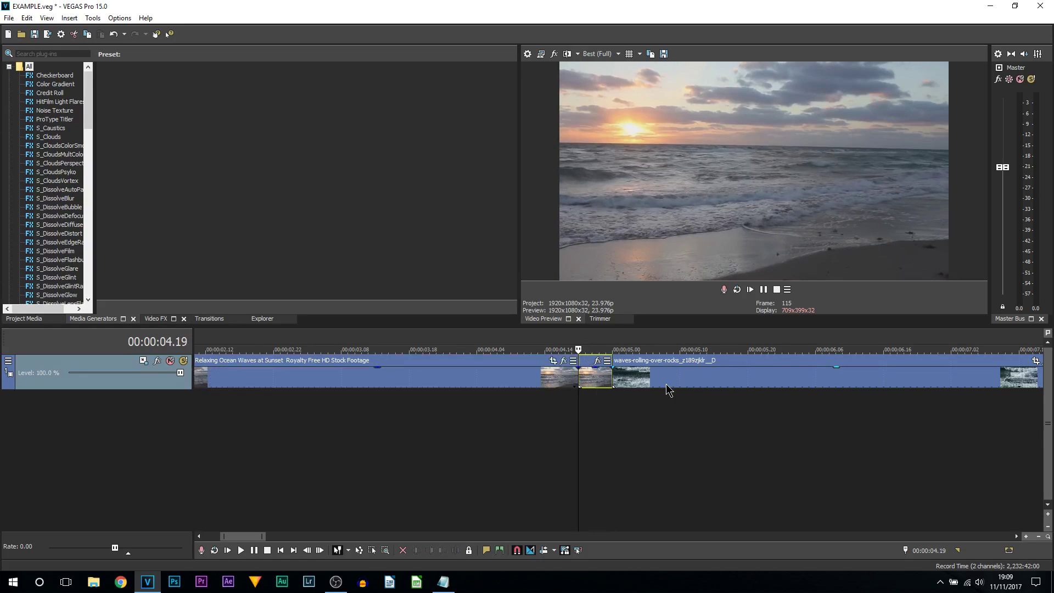
Split the waves-rolling-over-rocks clip at 00:00:05.05
click(617, 384)
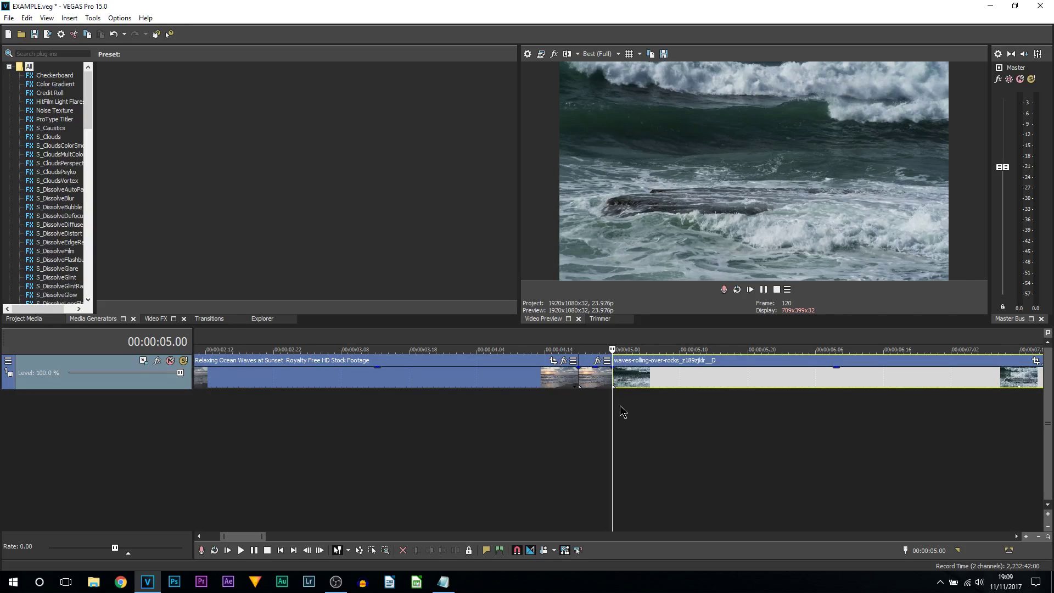
key(Right)
key(Right)
key(Right)
key(Right)
key(Right)
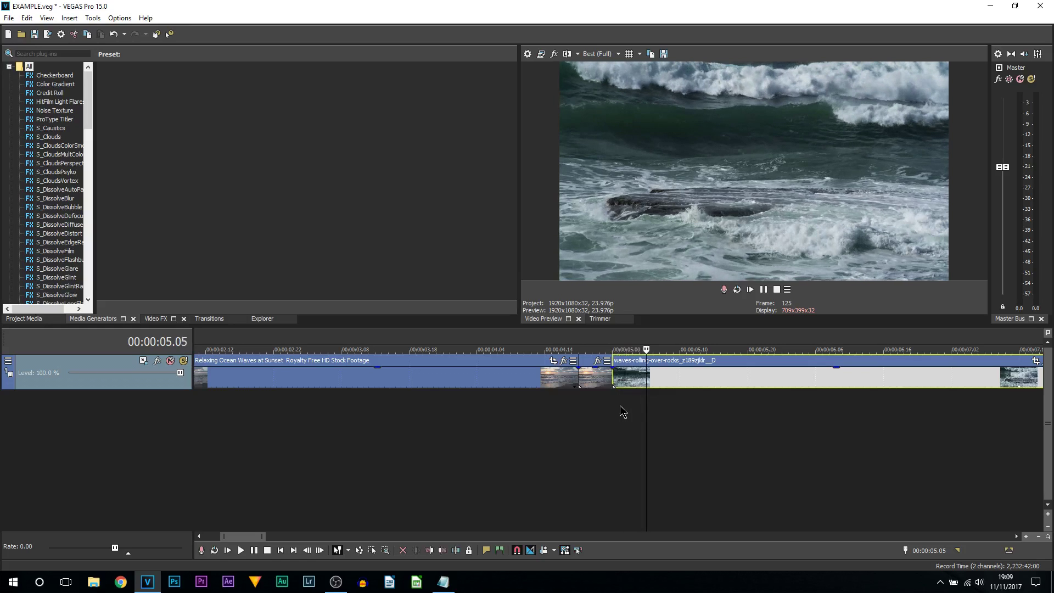
key(s)
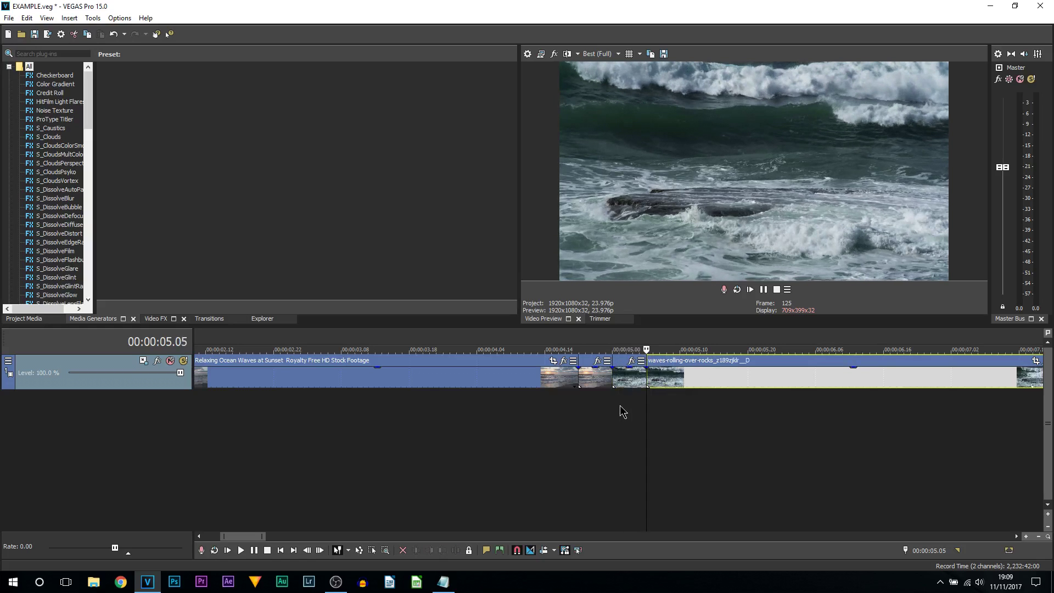
click(622, 411)
Check the frames on either side of the join and select the short sunset piece
scroll(620, 403, up, 2)
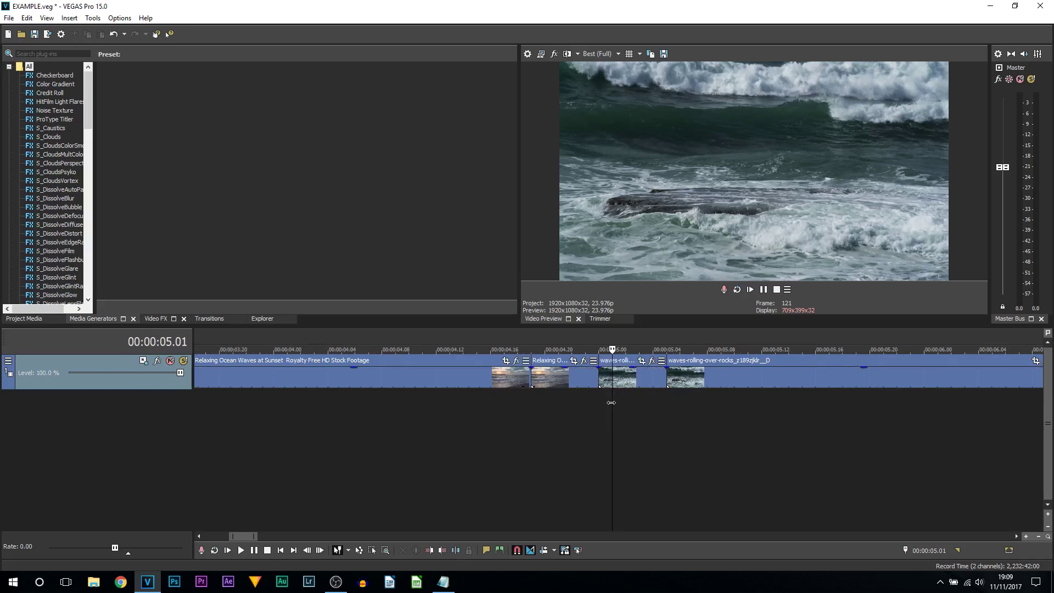
key(Left)
key(Left)
key(Right)
key(Left)
key(Right)
key(Left)
key(Right)
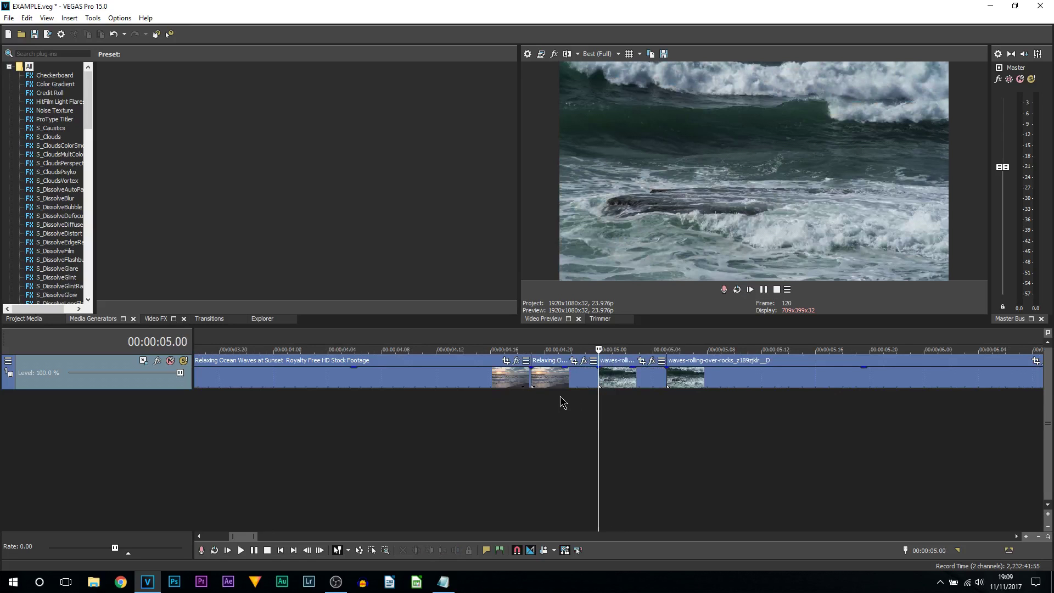
click(539, 384)
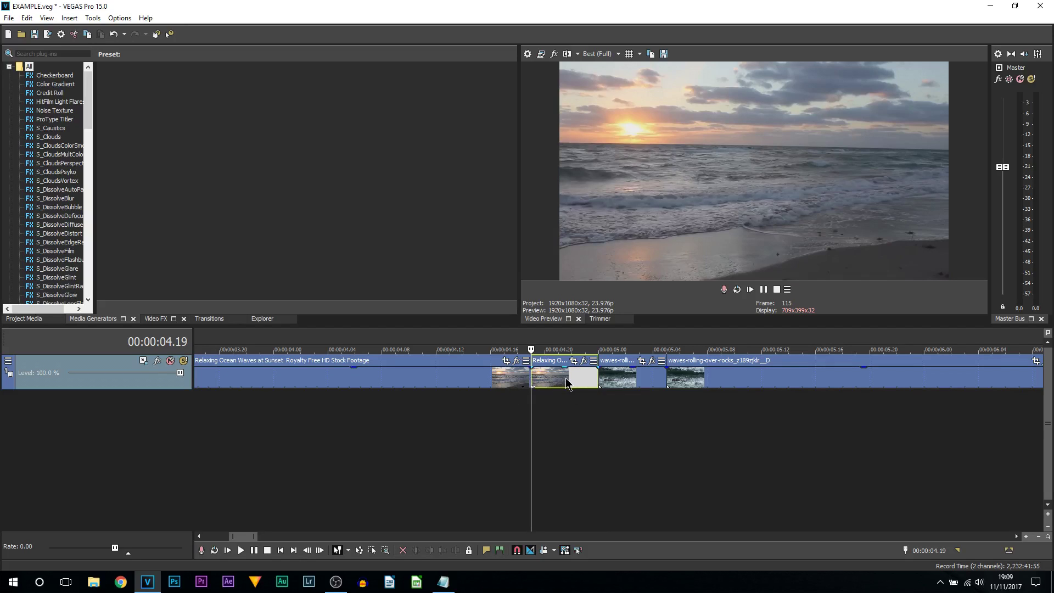
Crop the sunset piece's end keyframe to 490.2×275.8 with Fast interpolation, then close Pan/Crop
click(572, 361)
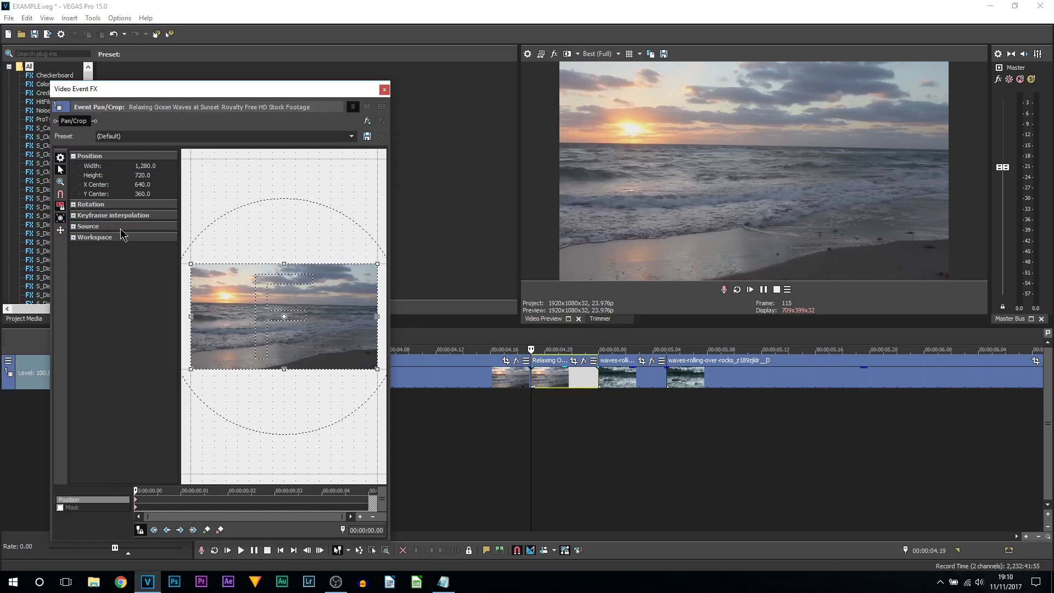
drag(134, 490, 372, 487)
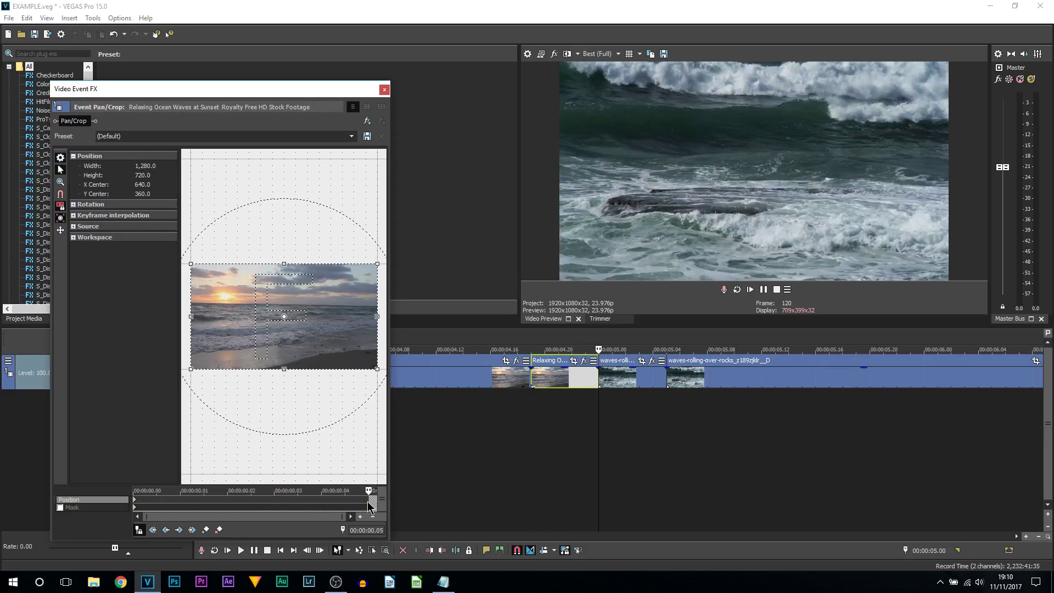
drag(377, 368, 330, 334)
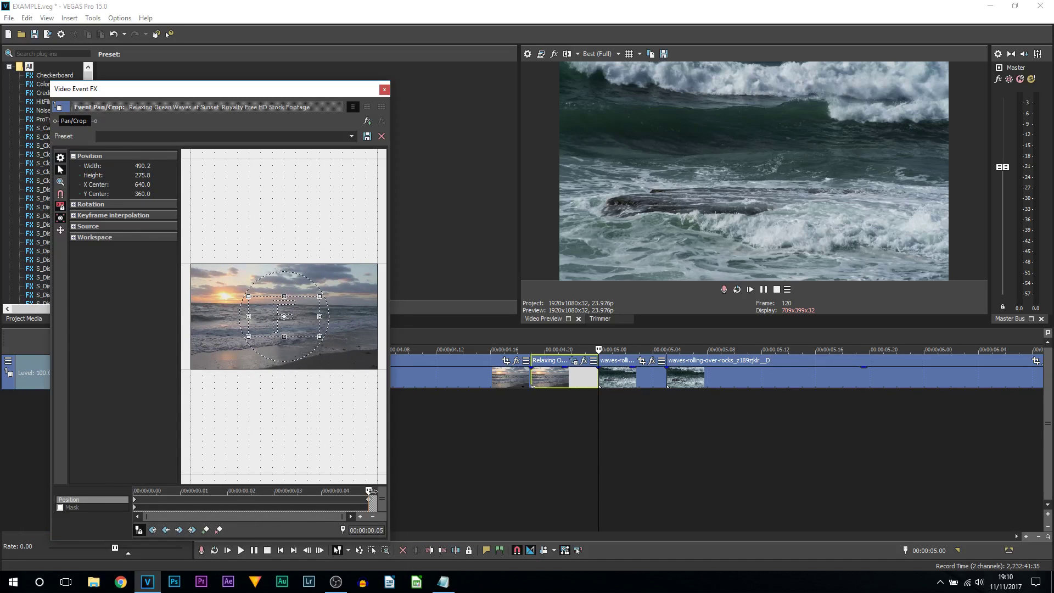
right_click(370, 504)
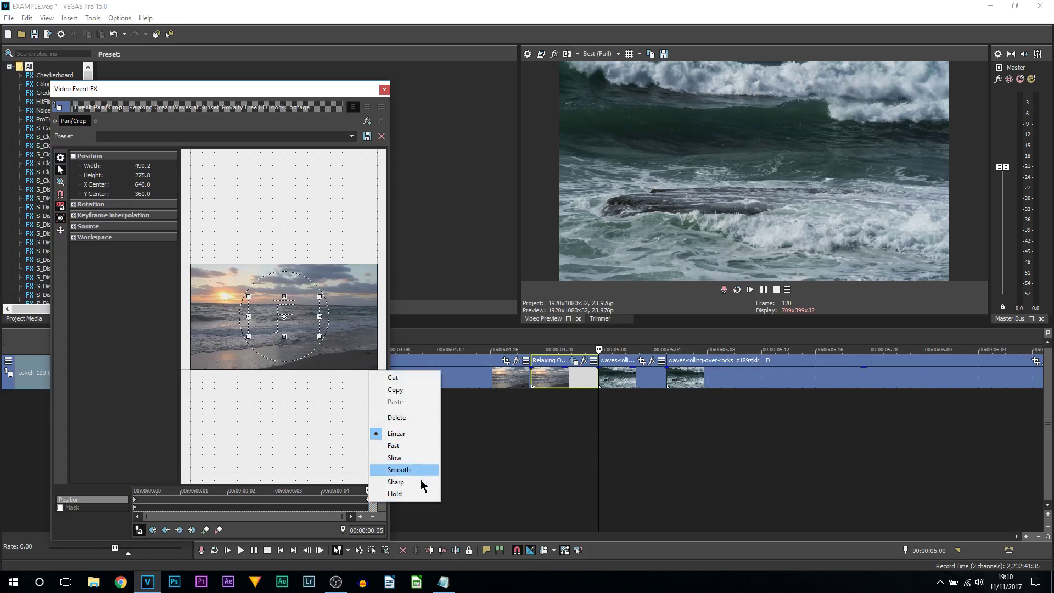
click(428, 451)
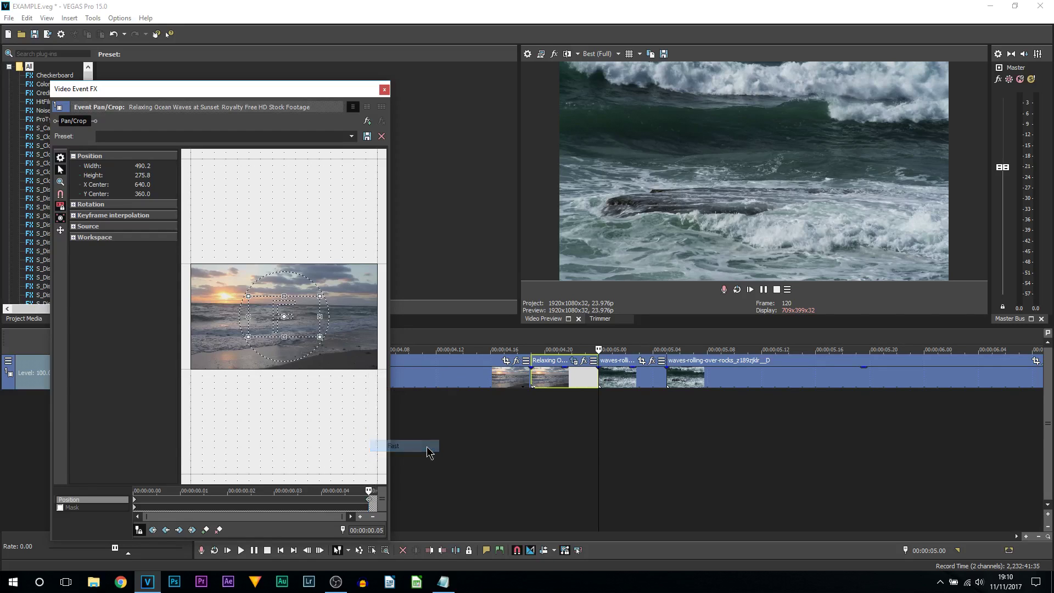
click(384, 89)
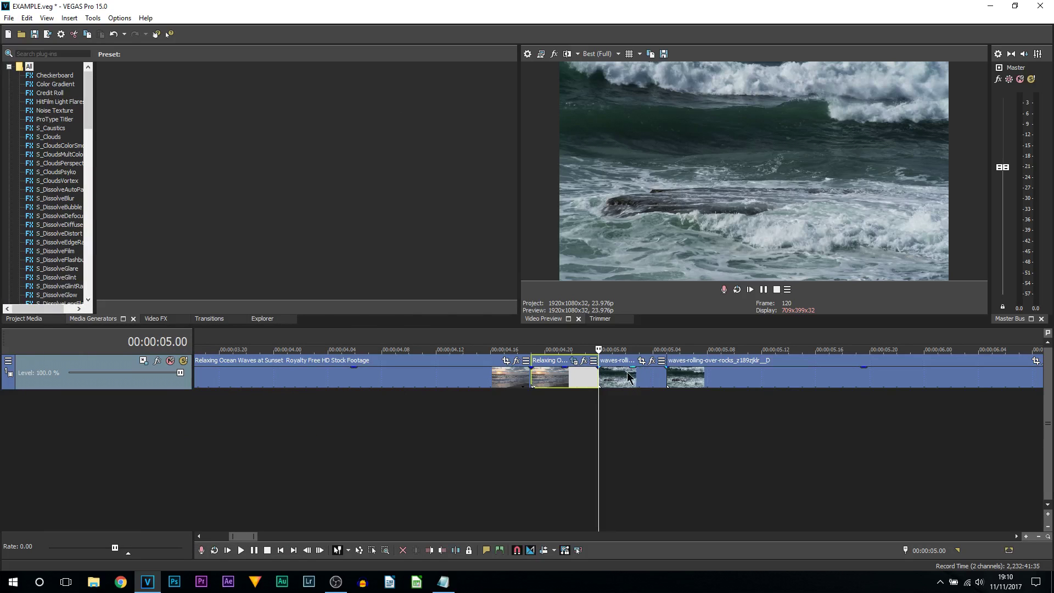
Shrink the rocks piece's end-keyframe crop to 1,558.6×876.7 and give it Slow interpolation
click(641, 361)
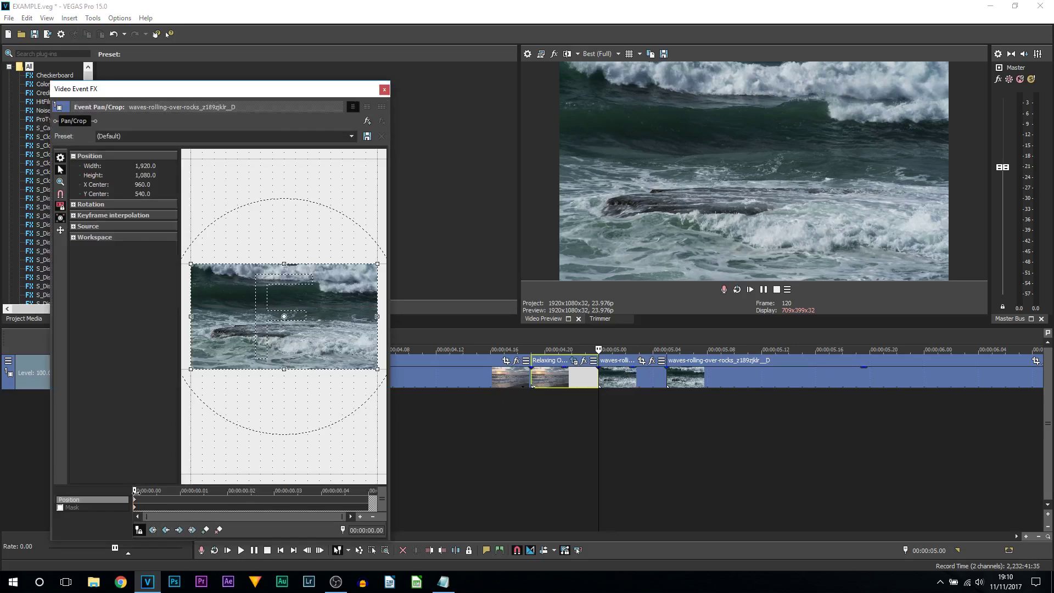
key(space)
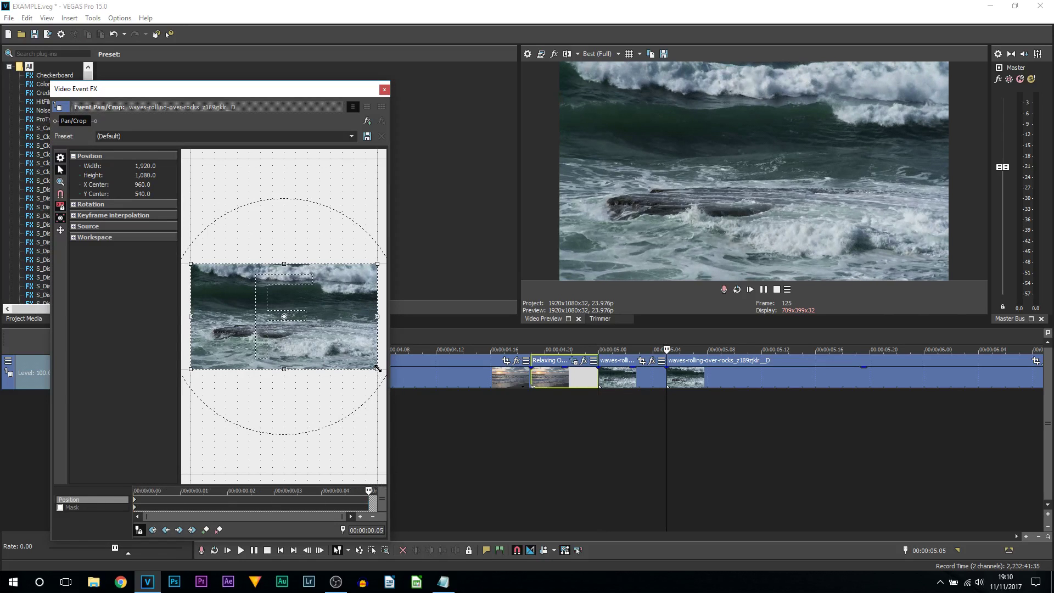
drag(377, 368, 364, 367)
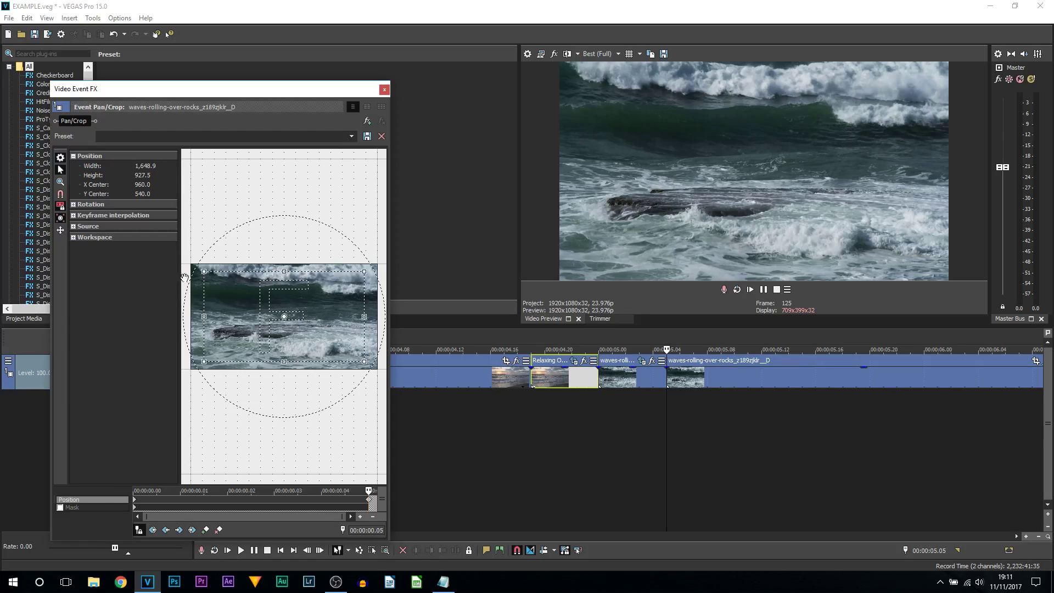
drag(362, 361, 358, 360)
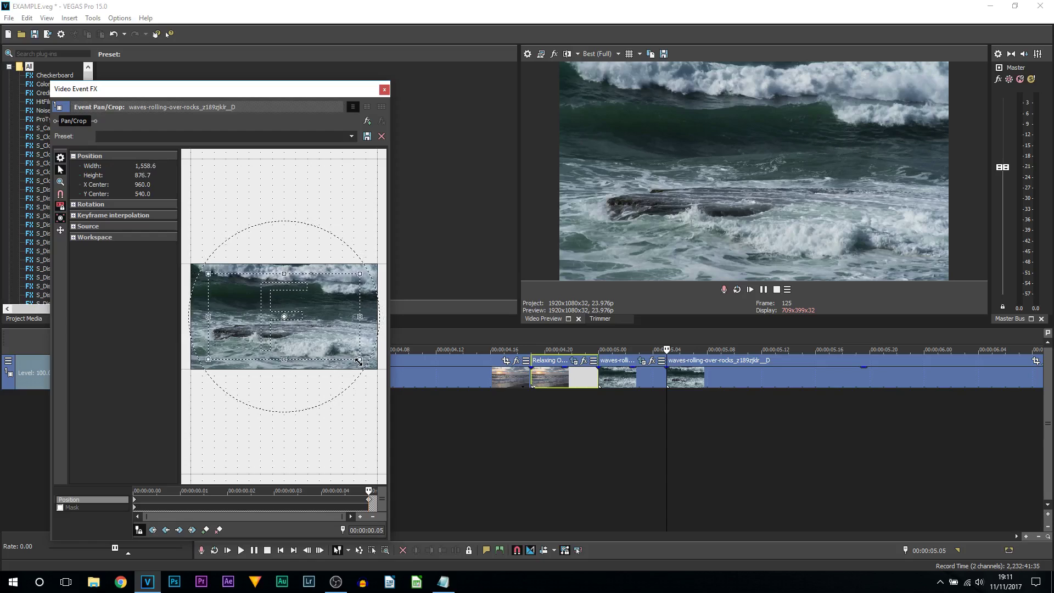
right_click(367, 503)
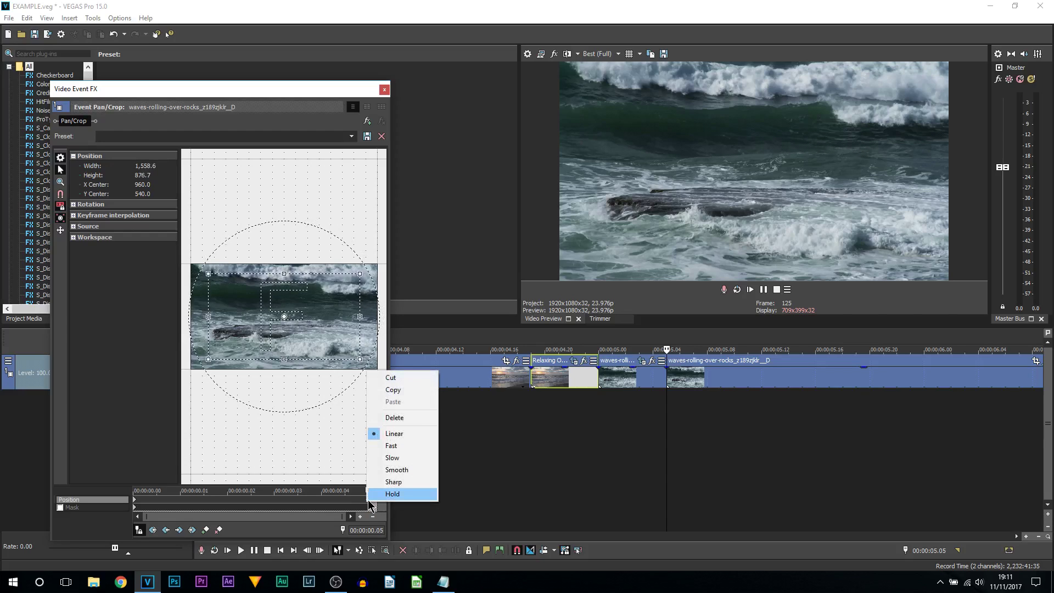
click(407, 458)
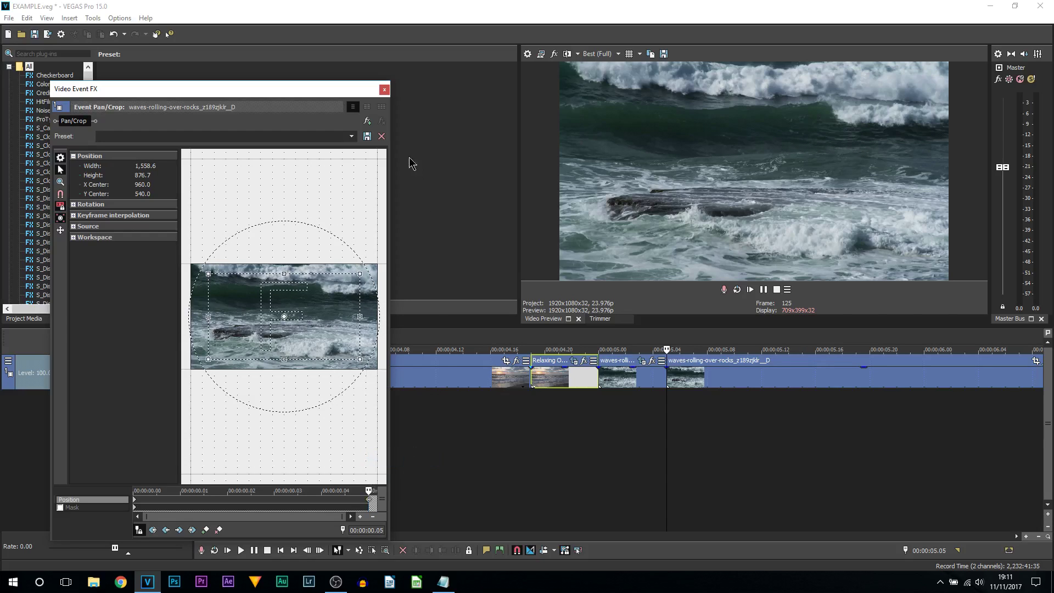
click(384, 90)
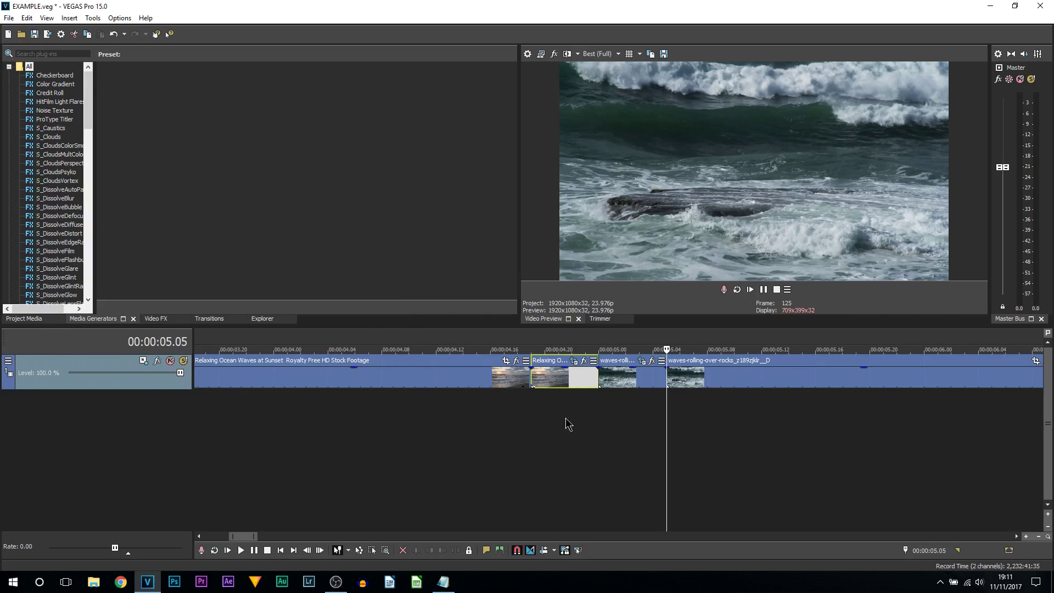
click(517, 423)
click(762, 289)
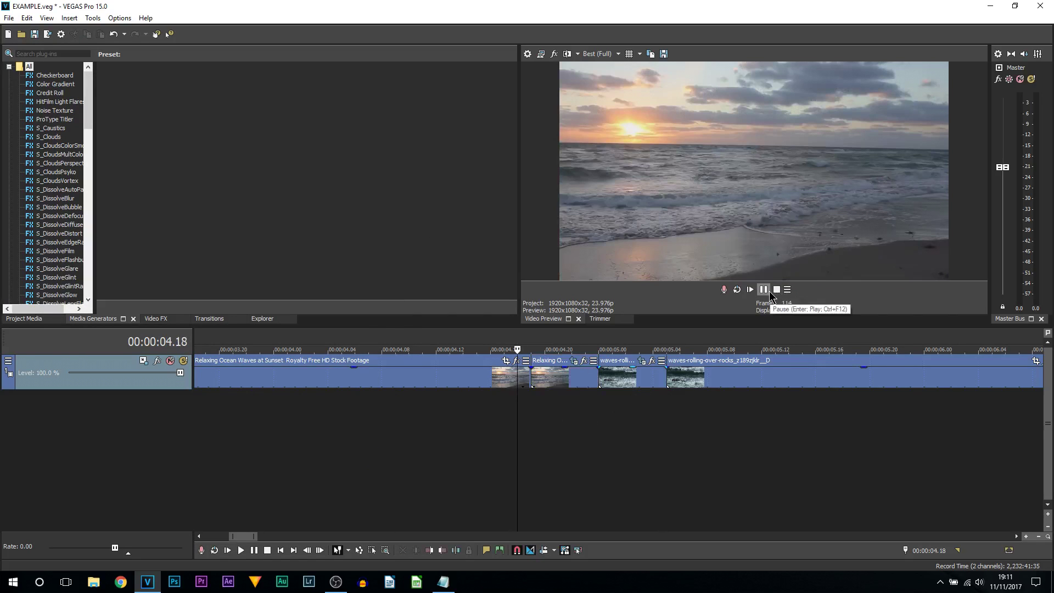
click(762, 289)
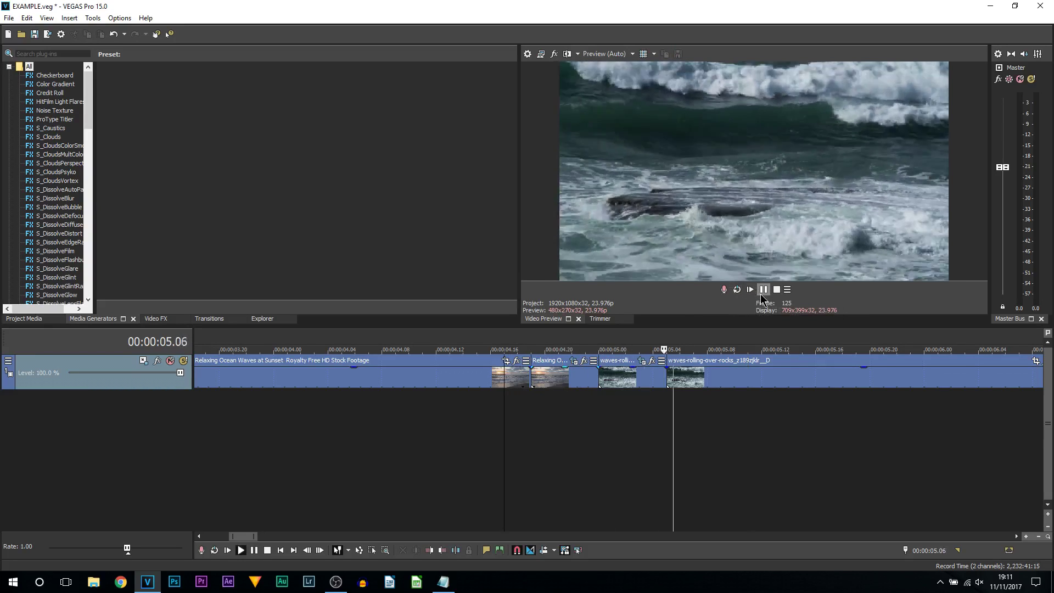
click(763, 289)
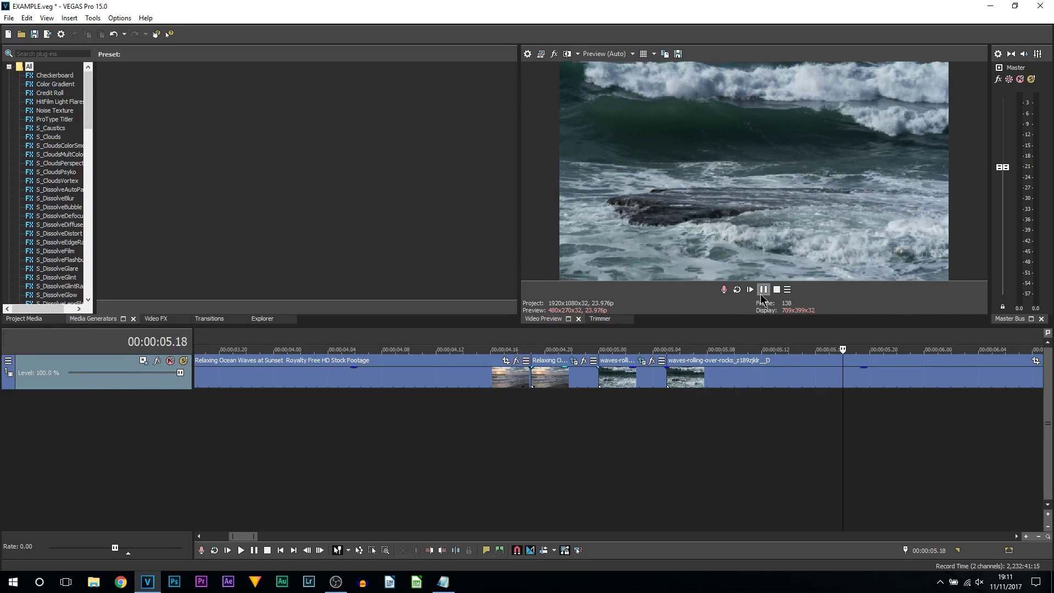
click(490, 434)
click(763, 289)
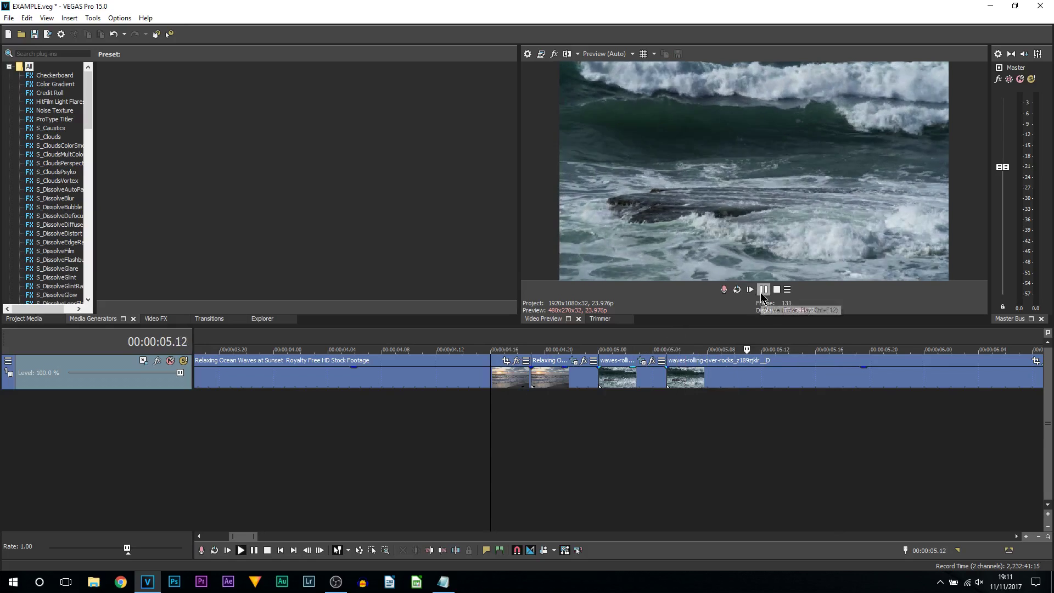
click(625, 431)
drag(626, 423, 666, 418)
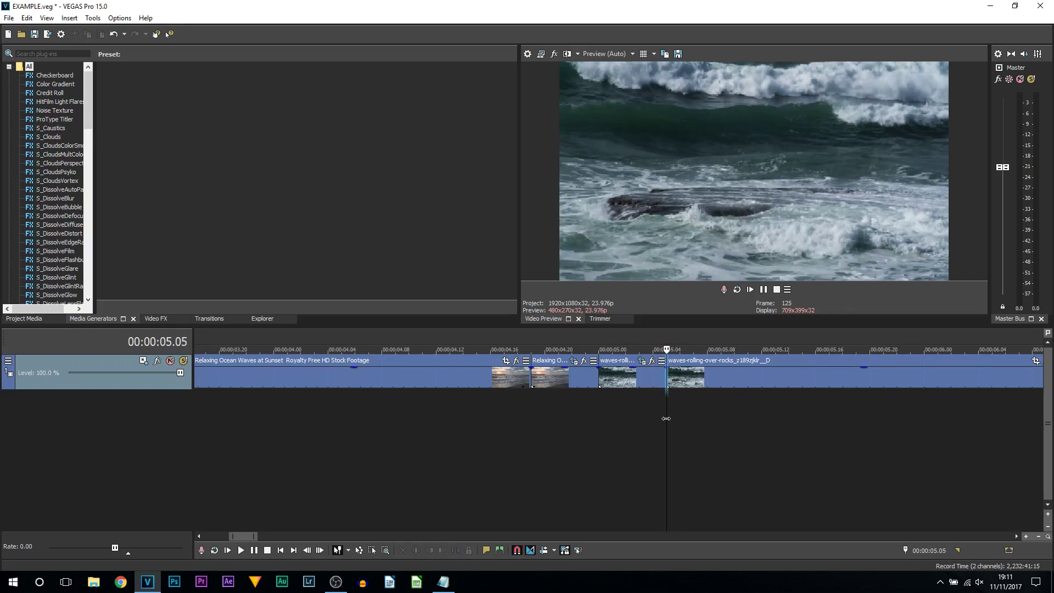
mouse_move(663, 370)
mouse_down()
mouse_move(639, 384)
mouse_move(647, 367)
mouse_up()
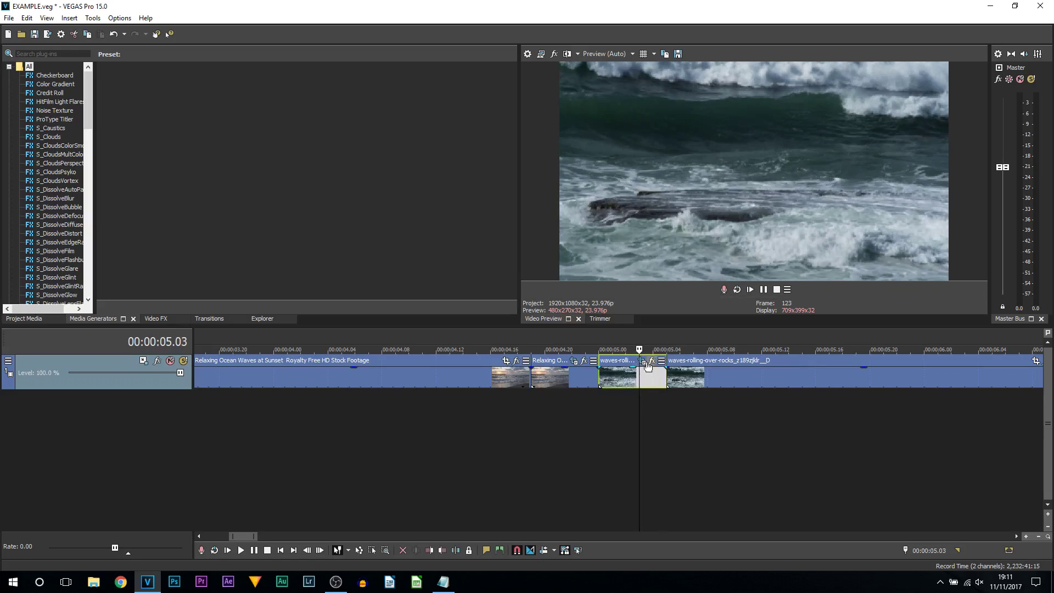
Copy the short waves event's zoomed-in Position keyframe from Pan/Crop
click(642, 361)
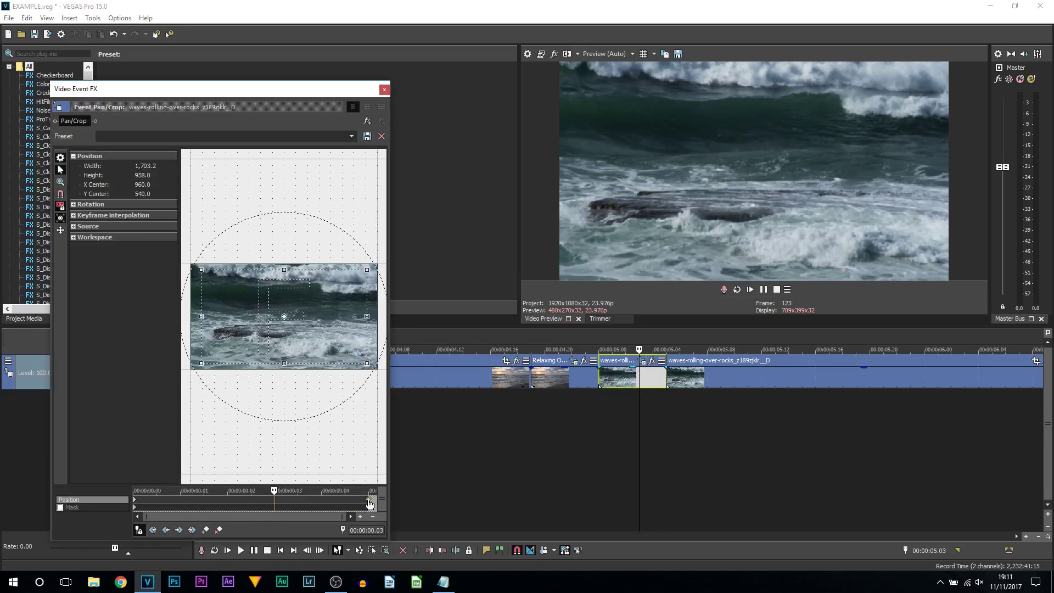
right_click(370, 501)
click(404, 387)
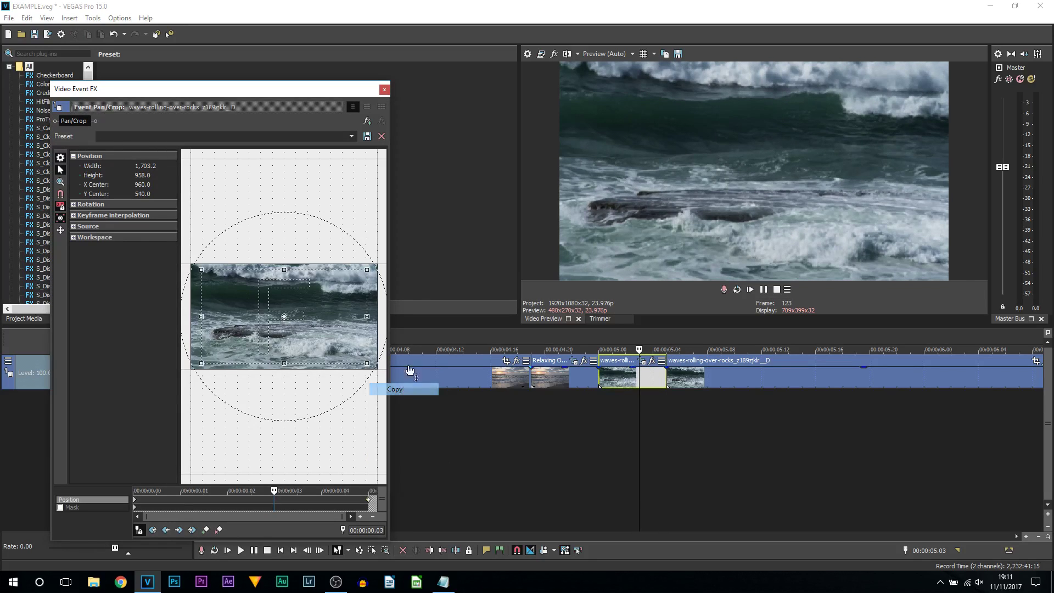
click(384, 89)
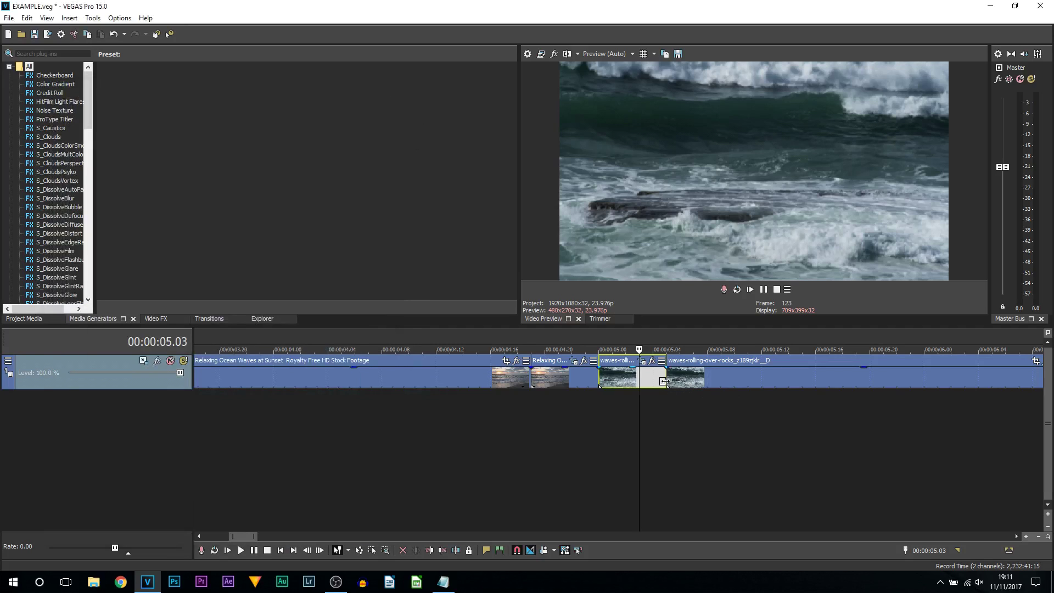
Paste that keyframe as the first Pan/Crop keyframe of the long rocks clip
click(672, 382)
scroll(675, 386, down, 2)
scroll(677, 391, down, 3)
click(779, 360)
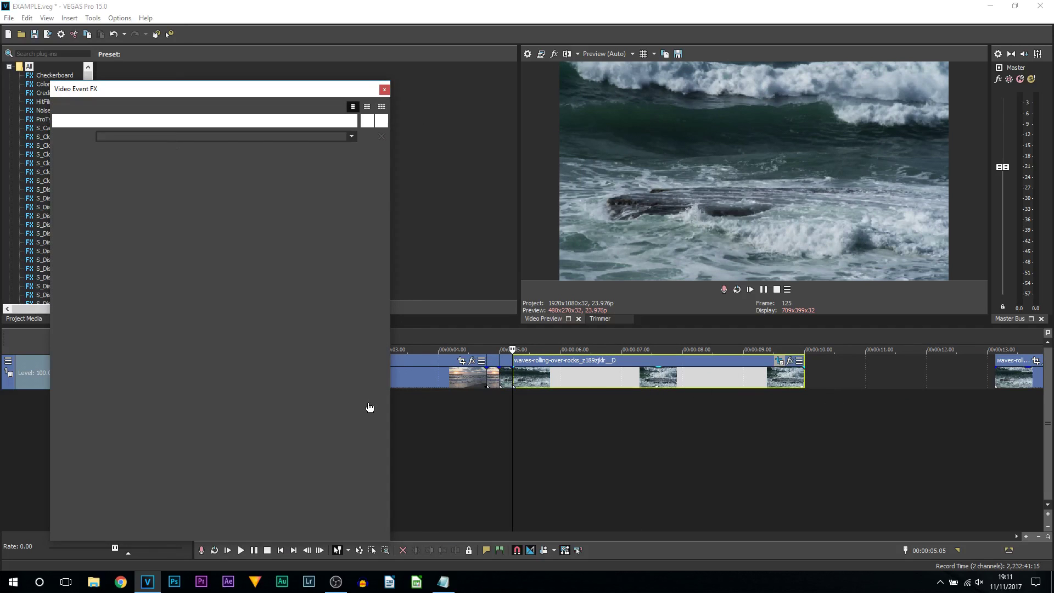
right_click(136, 504)
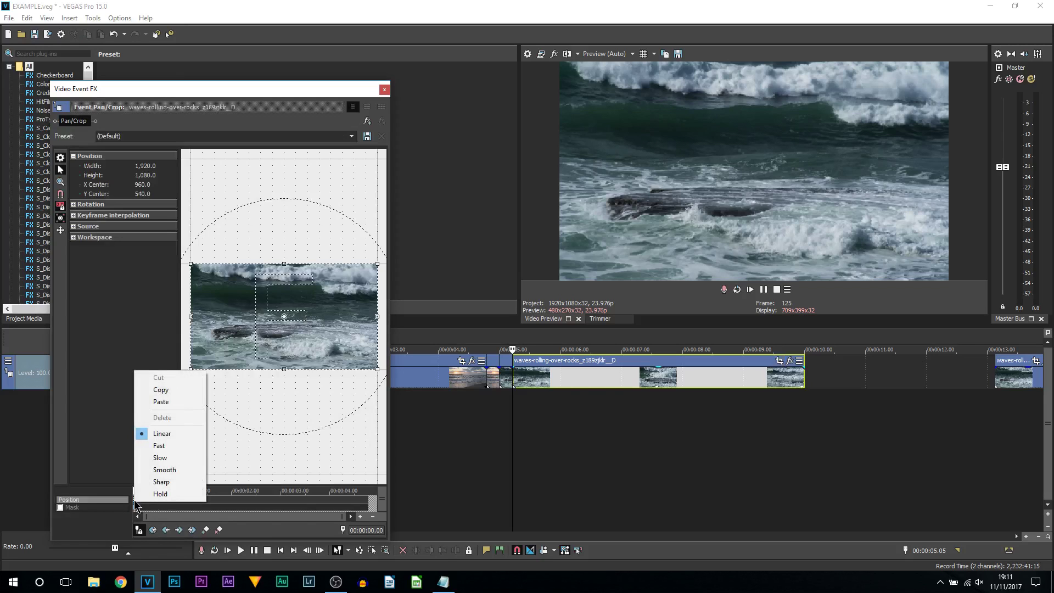
click(165, 402)
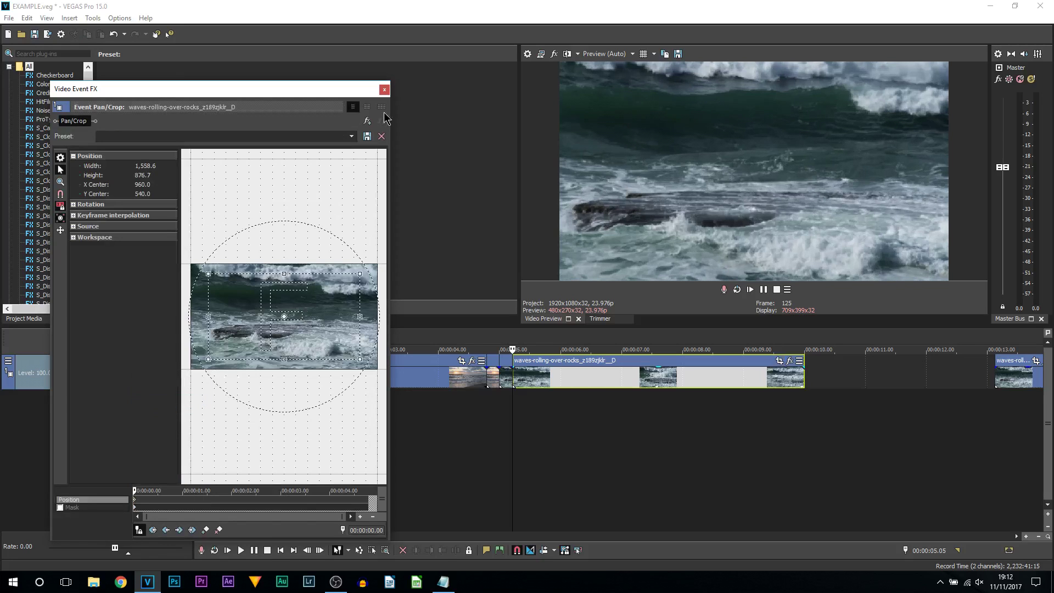
click(384, 89)
Play back the first transition from 00:00:04.11 and move on to the second join
scroll(558, 414, up, 3)
click(520, 438)
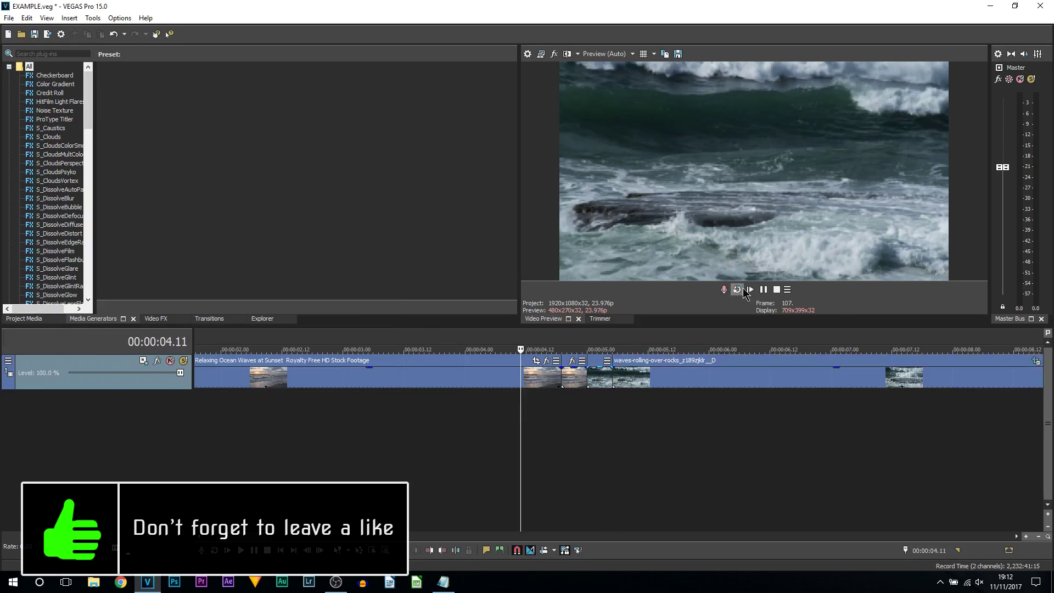
click(763, 289)
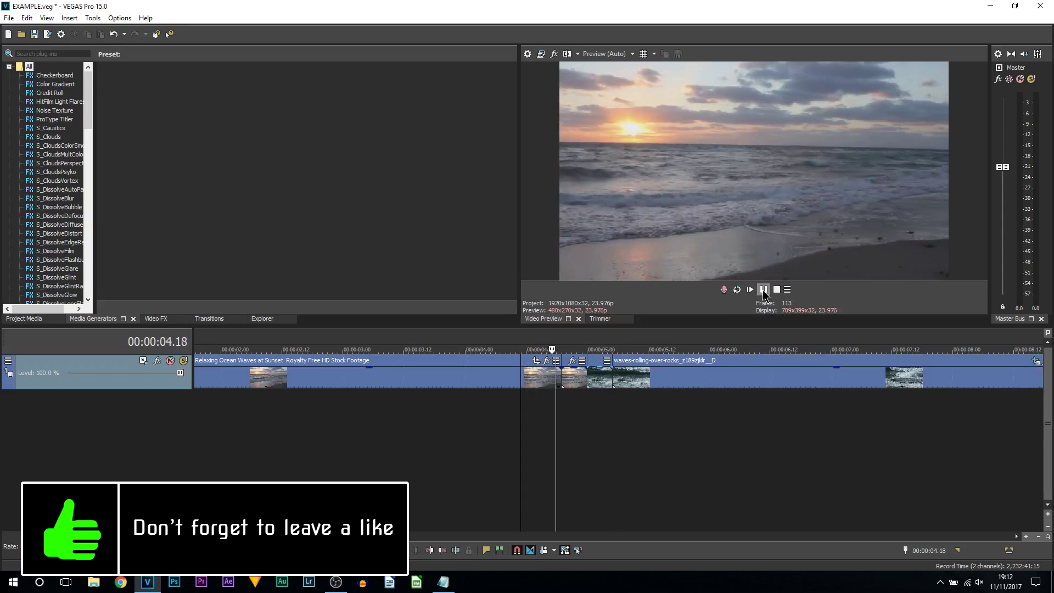
scroll(738, 423, down, 3)
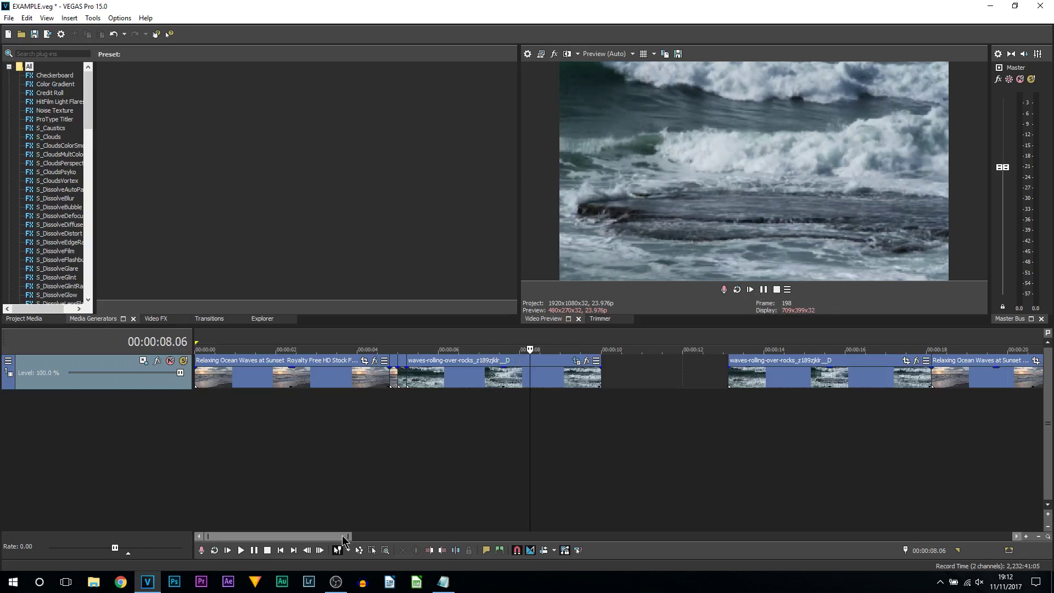
drag(343, 540, 419, 541)
Split the long waves-rolling-over-rocks clip at 00:00:17.22
click(464, 383)
scroll(482, 394, up, 3)
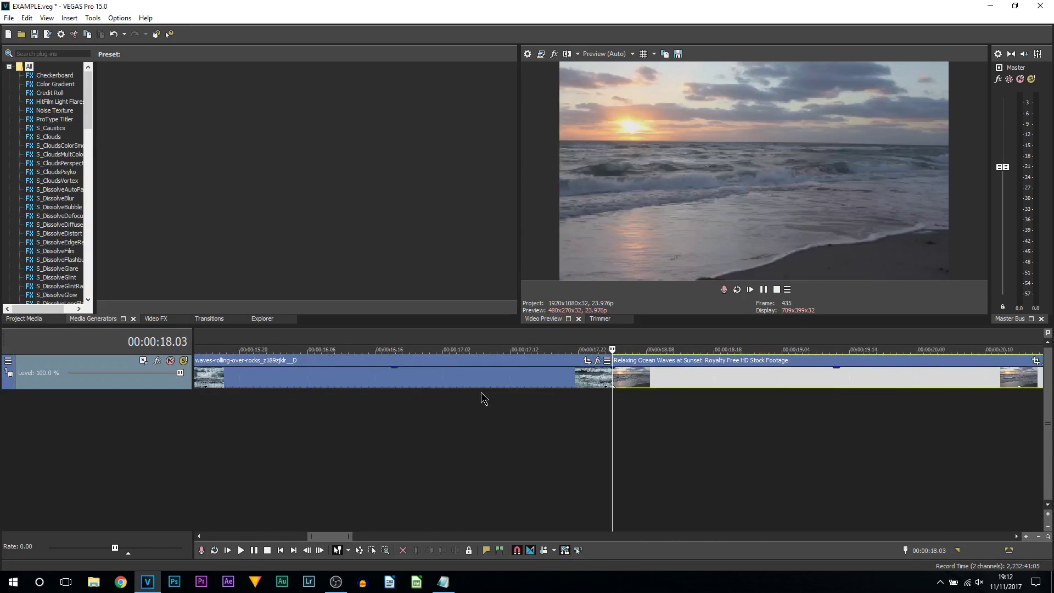
click(427, 383)
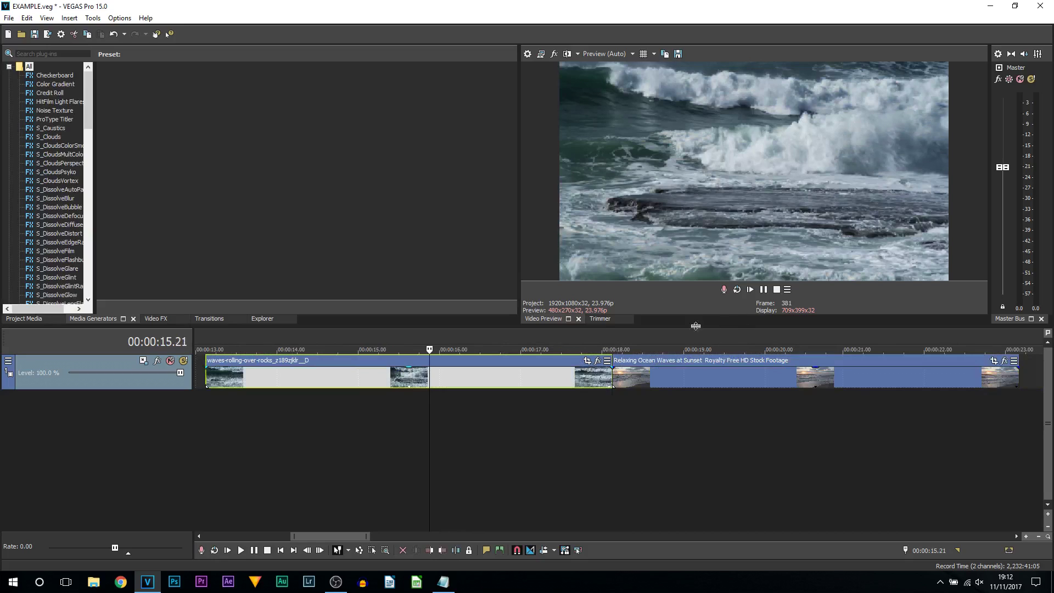
click(609, 373)
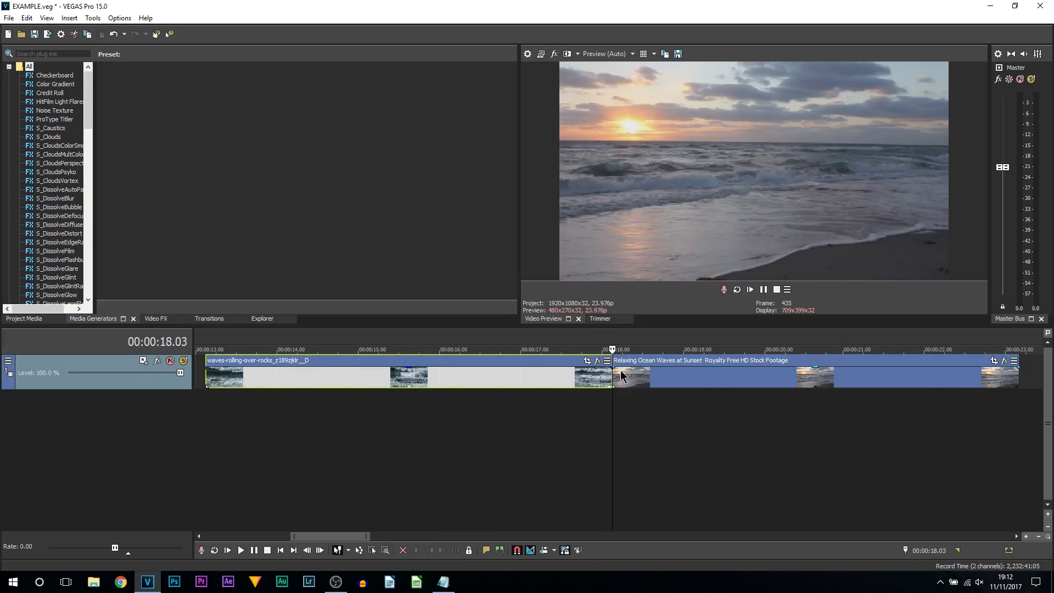
key(Left)
key(Left)
key(Left)
key(Left)
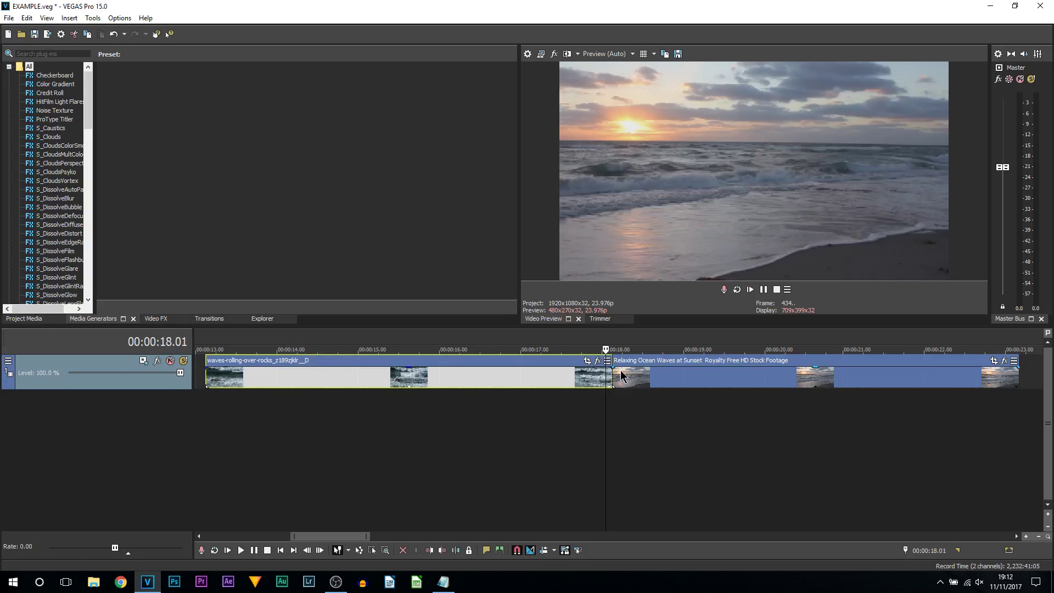
key(Left)
key(s)
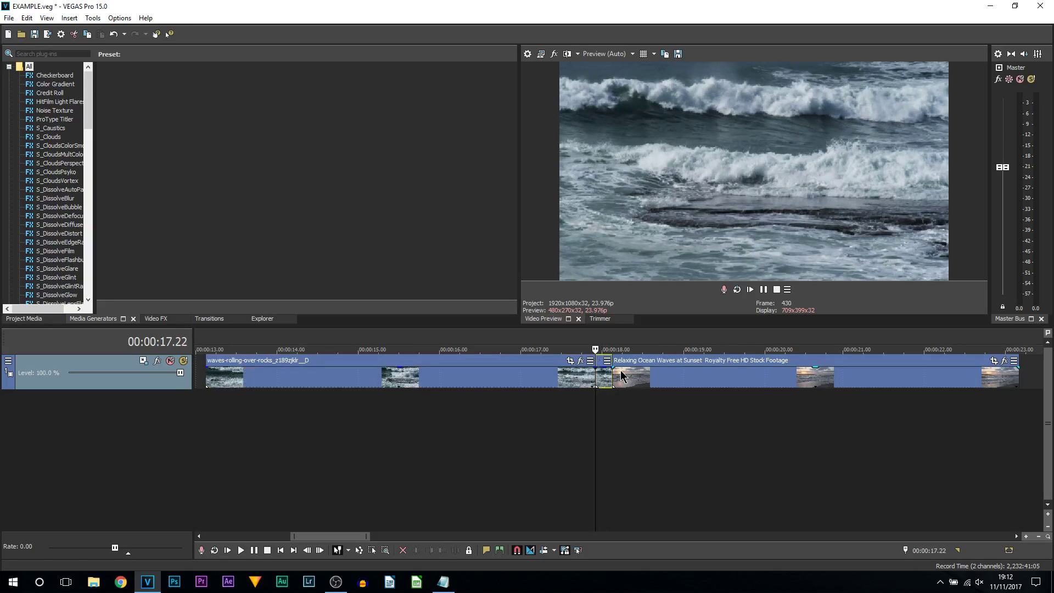
Split the sunset clip at 00:00:18.08 and select the long waves event
click(656, 380)
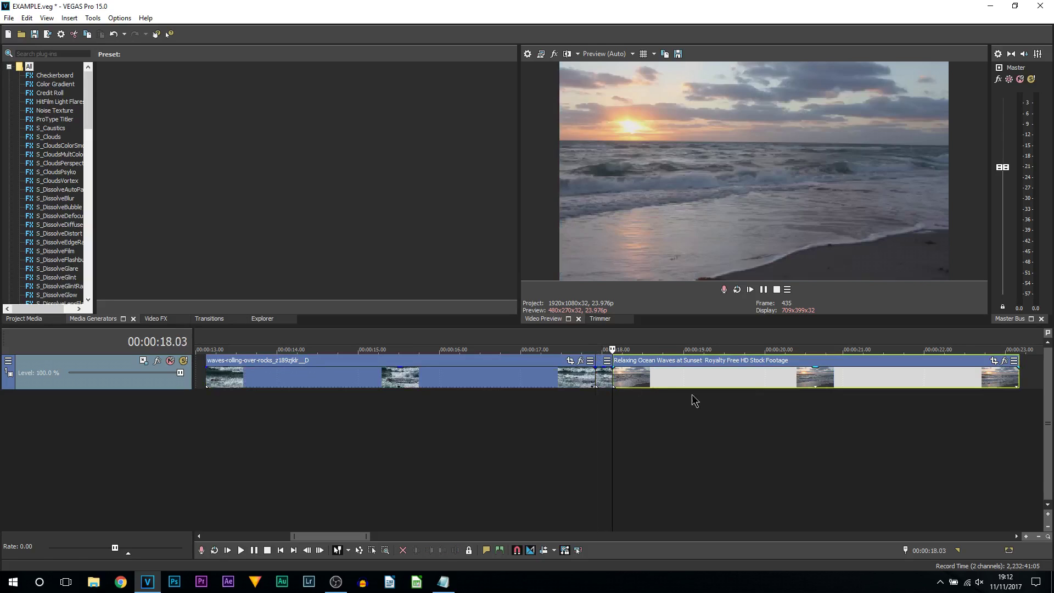
key(Right)
key(Right)
key(Right)
key(Right)
key(Right)
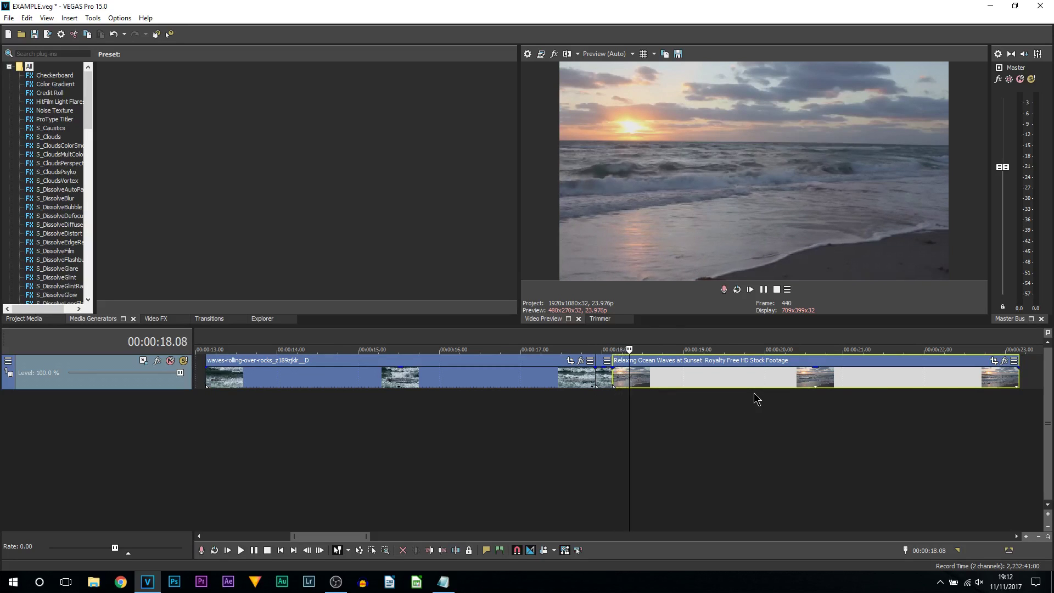
key(s)
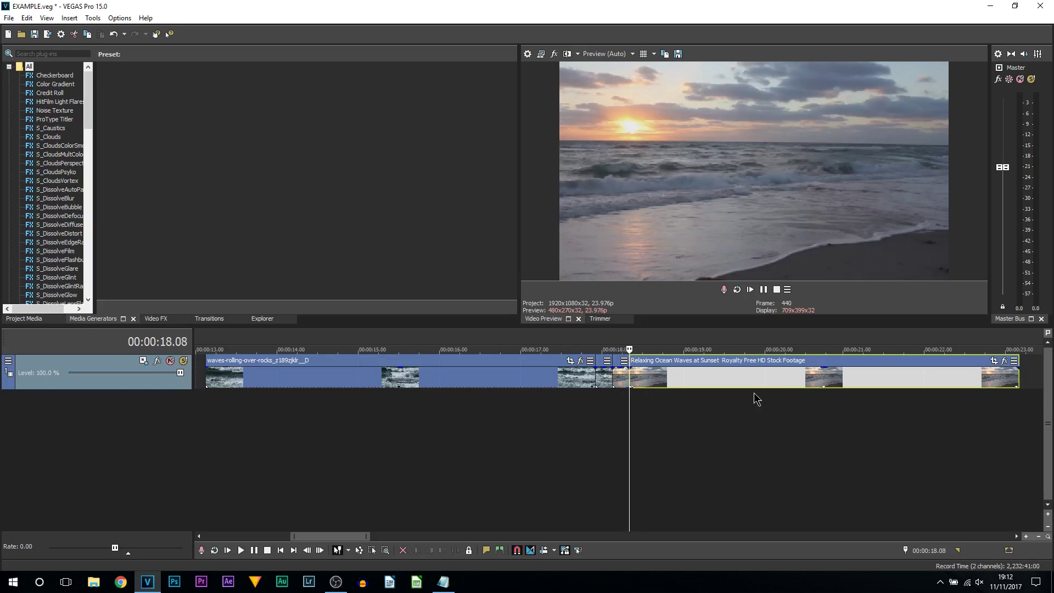
scroll(643, 394, up, 5)
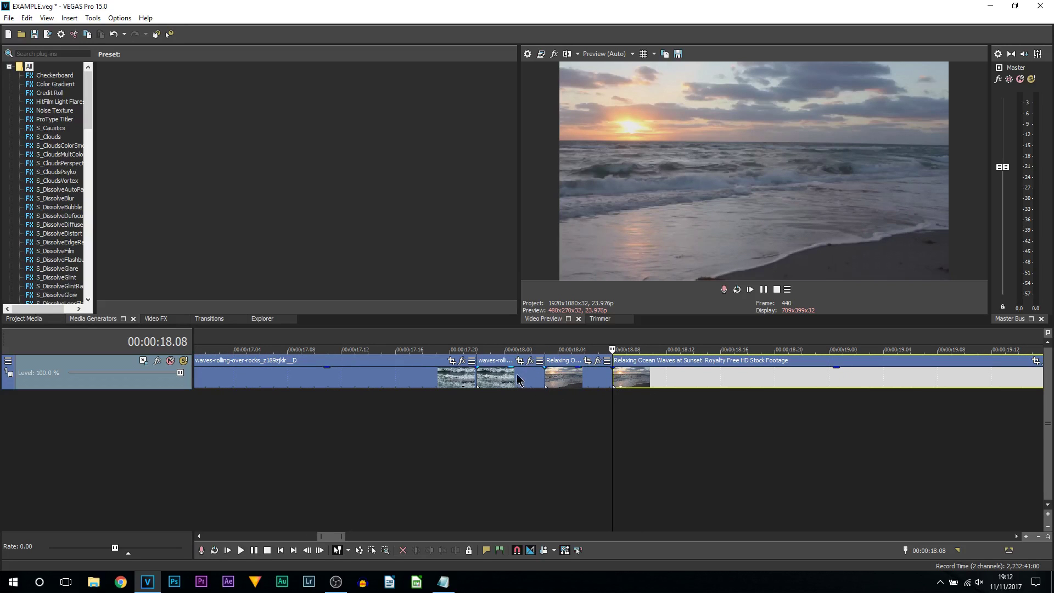
click(477, 380)
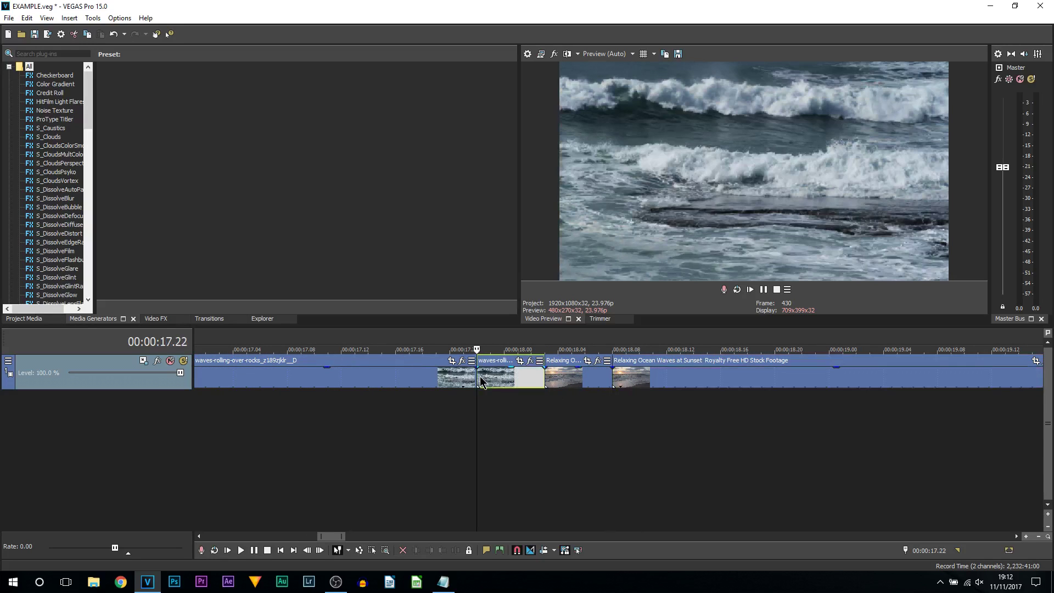
click(449, 379)
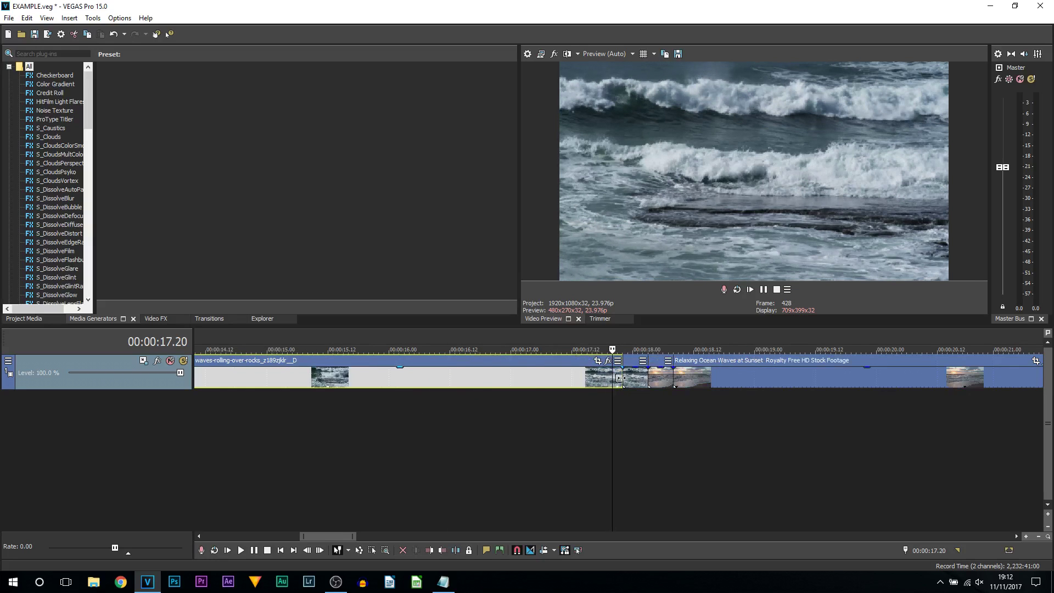
Zoom the long waves event's start frame in and copy that Position keyframe
click(600, 361)
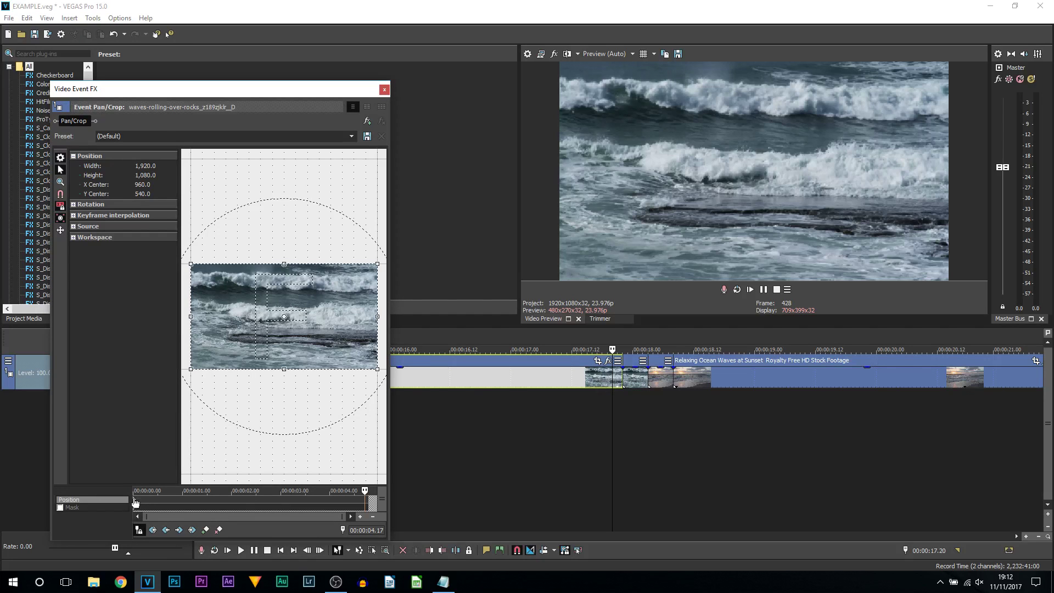
click(136, 502)
drag(376, 368, 362, 358)
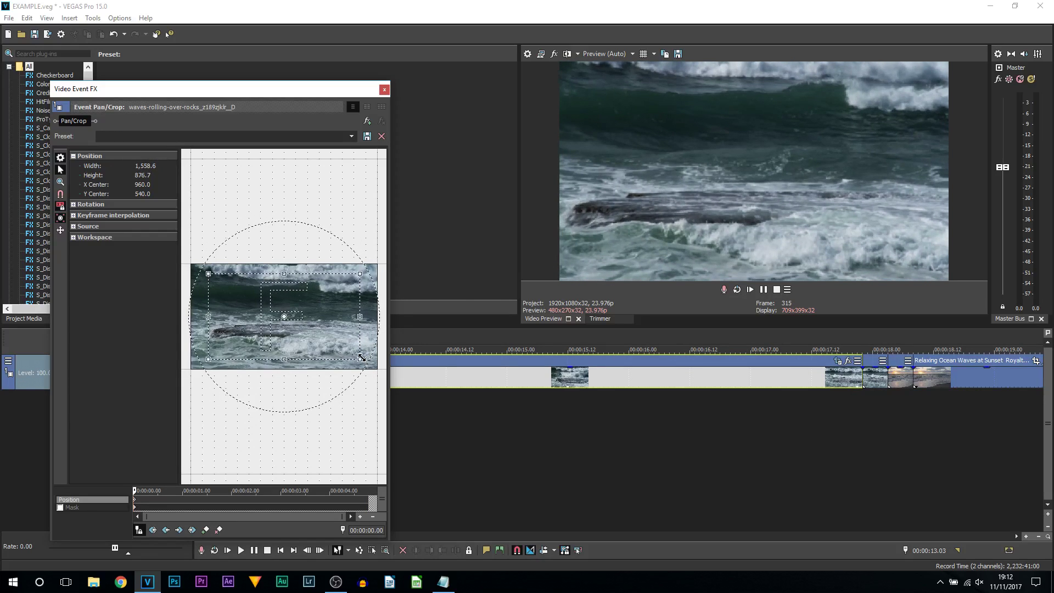
right_click(137, 502)
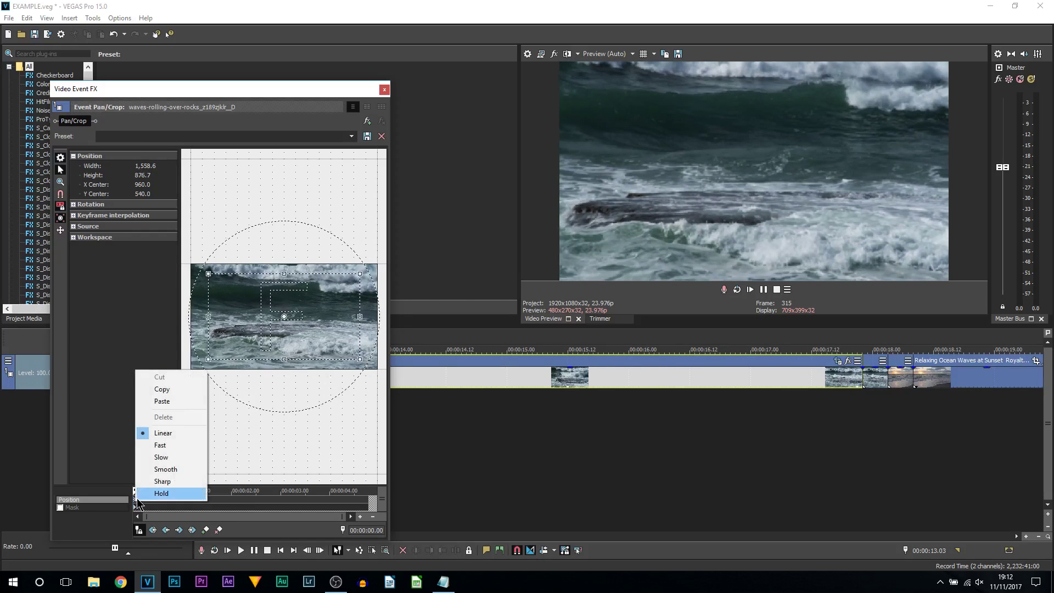
click(184, 389)
click(384, 89)
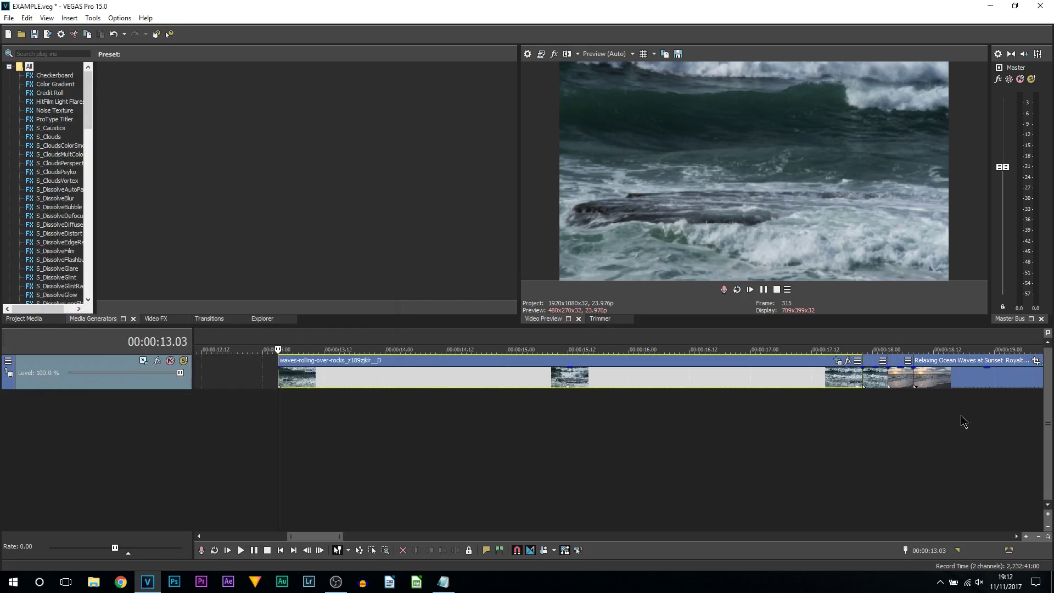
Paste the zoomed-in framing as the short waves clip's start keyframe
click(875, 386)
scroll(677, 402, up, 5)
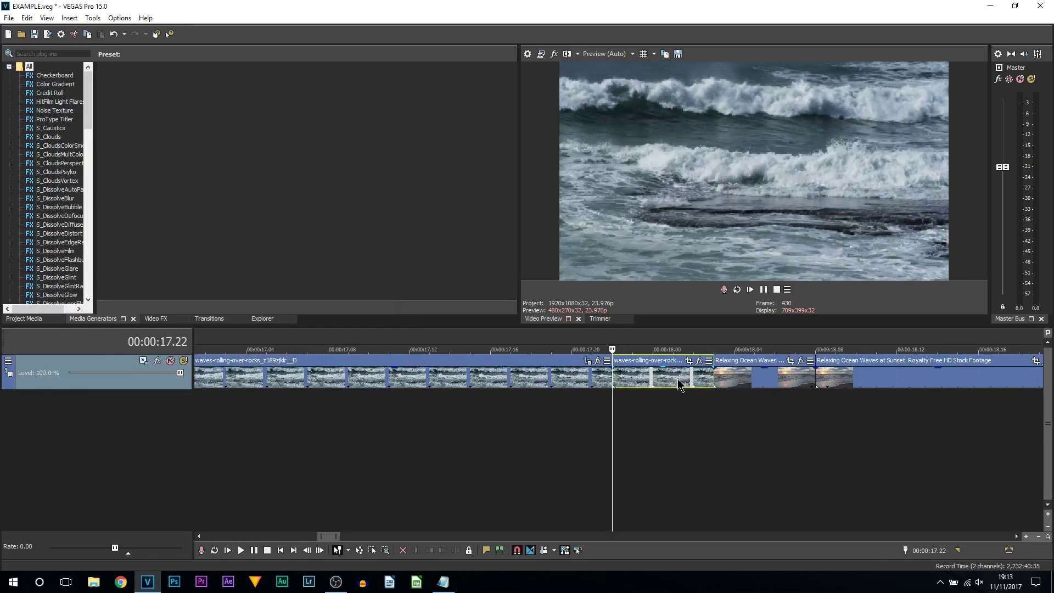
scroll(492, 397, down, 2)
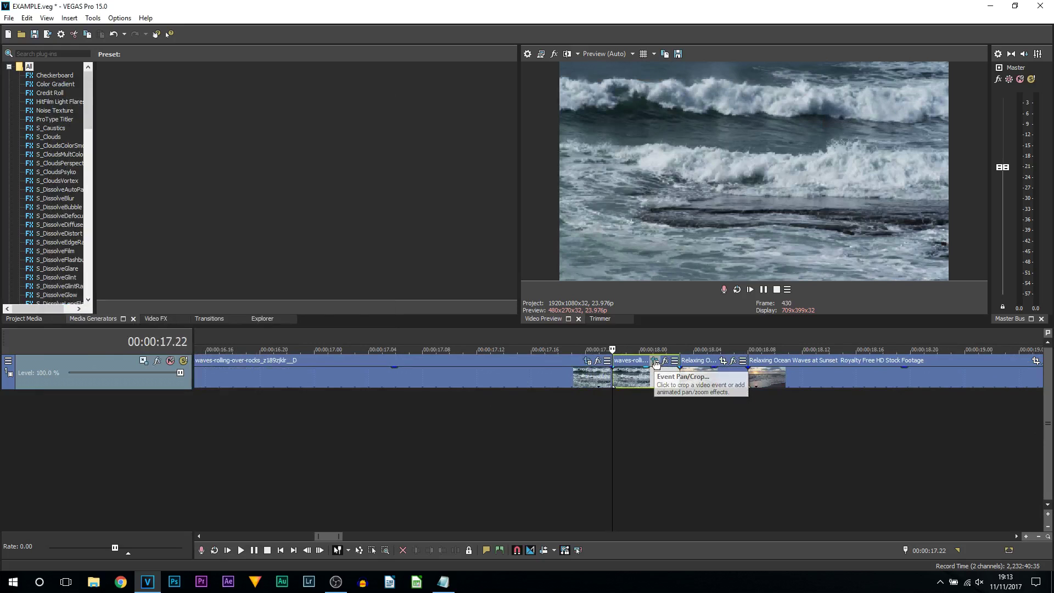
click(654, 361)
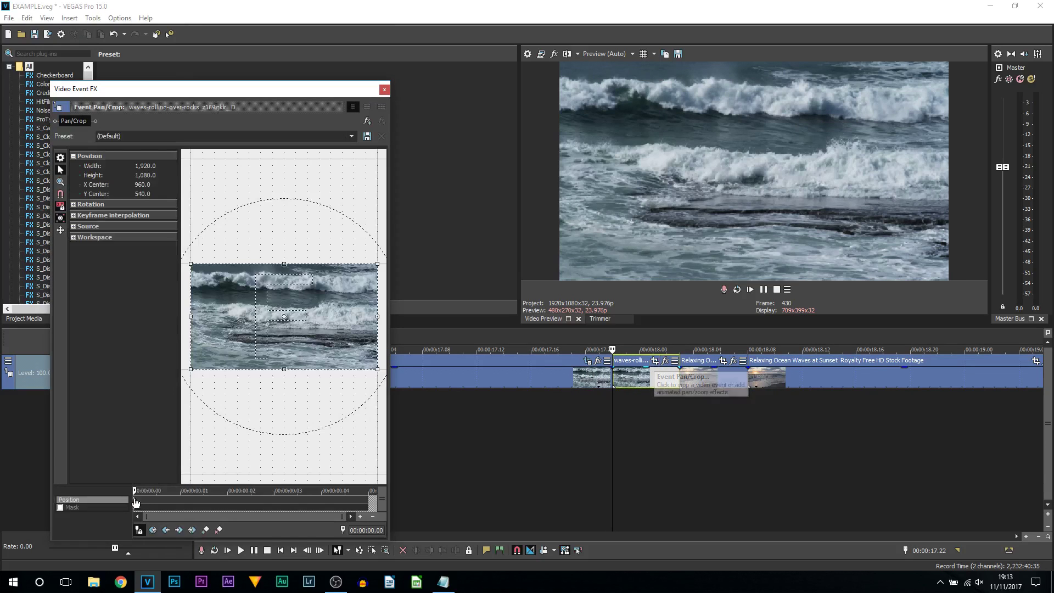
right_click(135, 500)
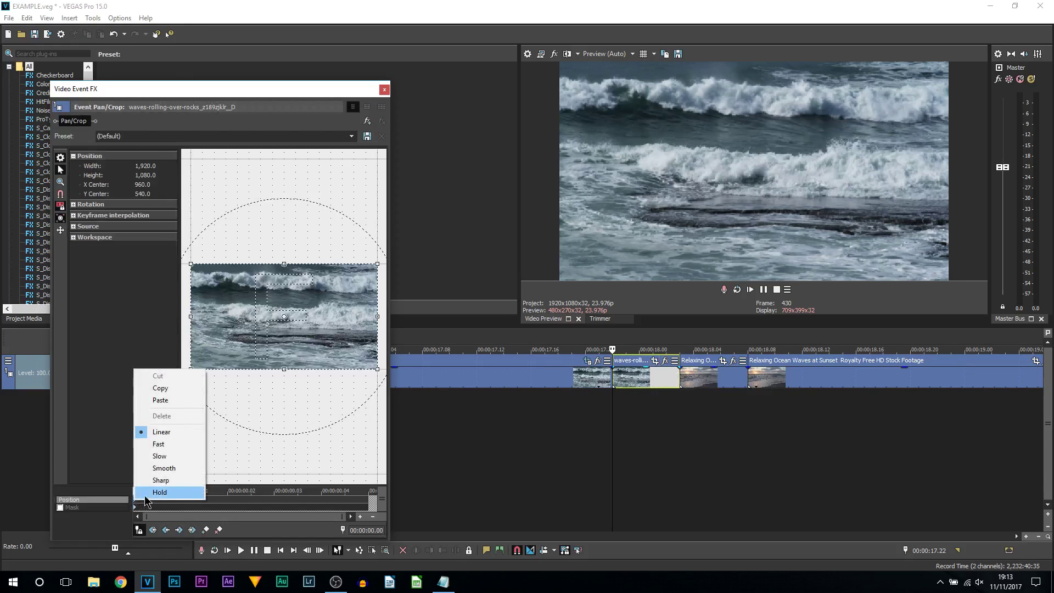
click(175, 402)
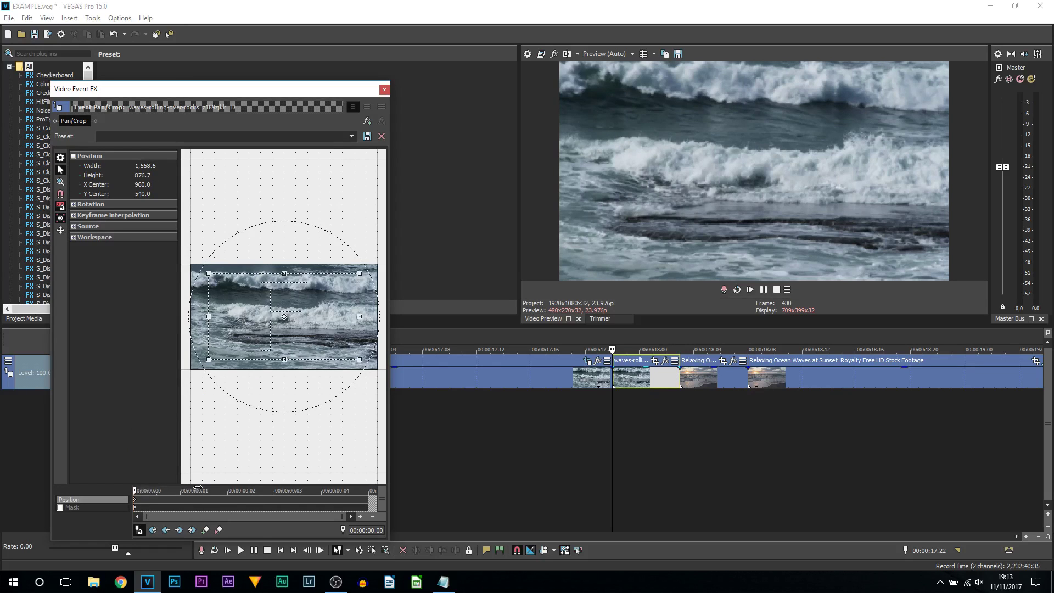
Restore the short waves clip's end keyframe to full 1920×1080 with Fast interpolation
drag(197, 488, 363, 483)
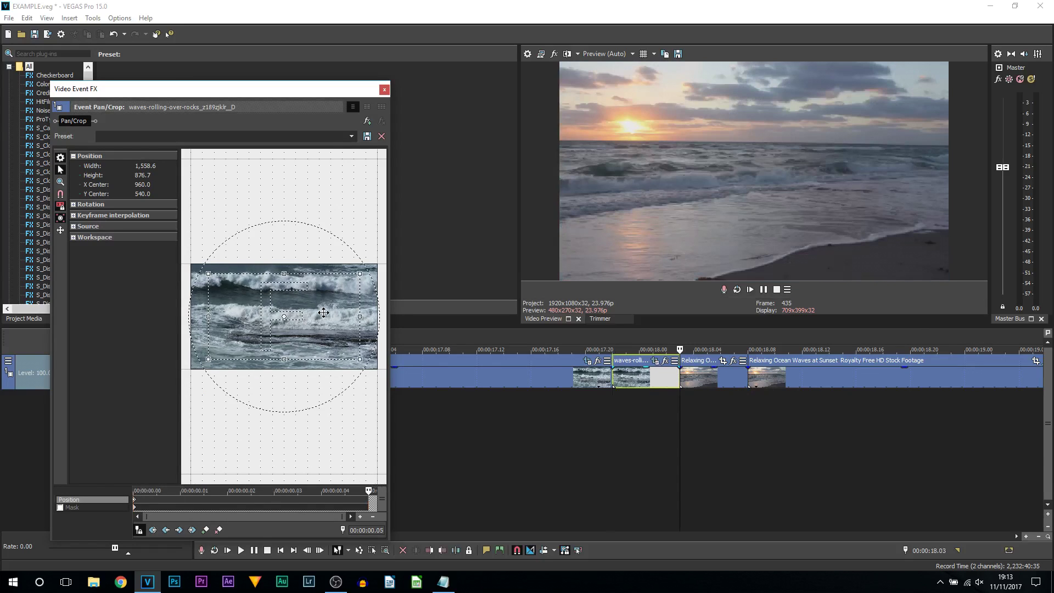
right_click(323, 312)
click(345, 320)
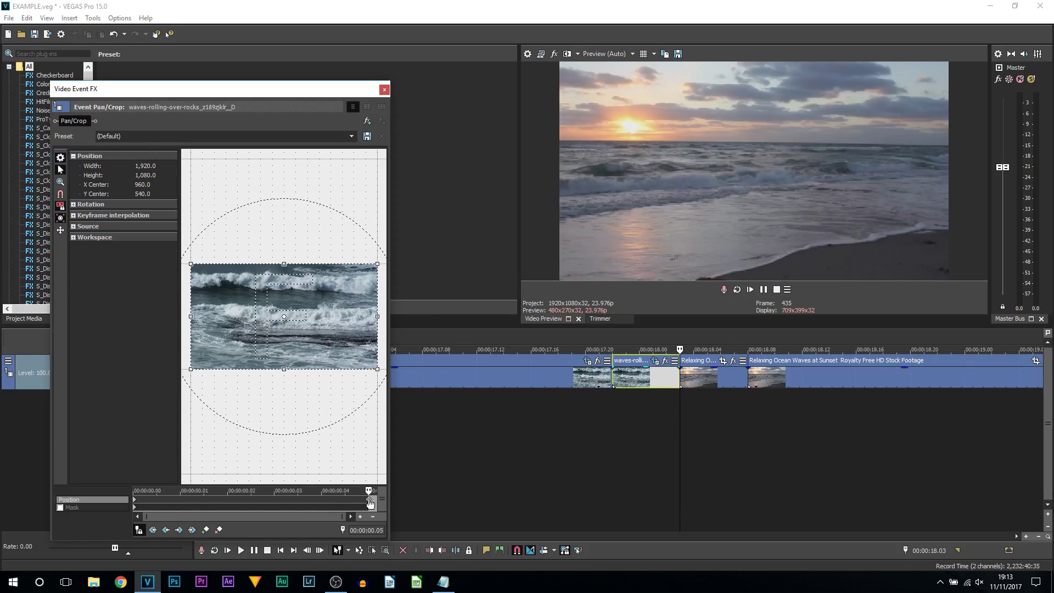
right_click(371, 503)
click(400, 444)
click(384, 90)
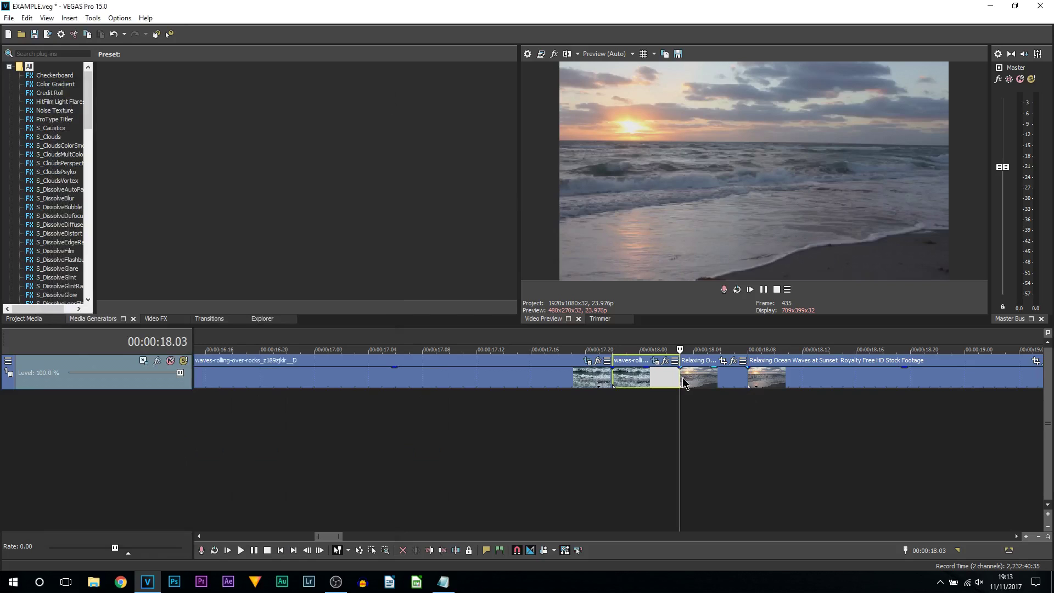
Crop the short sunset event's start to 835.8×470.1 and restore its end to 1280×720 with Slow interpolation
click(722, 361)
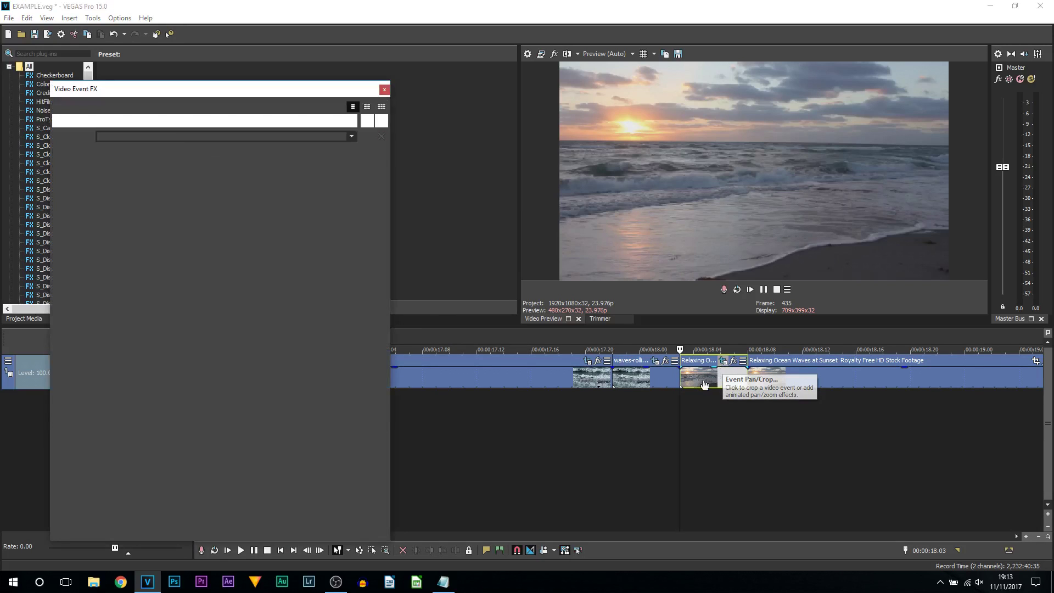
drag(377, 369, 346, 350)
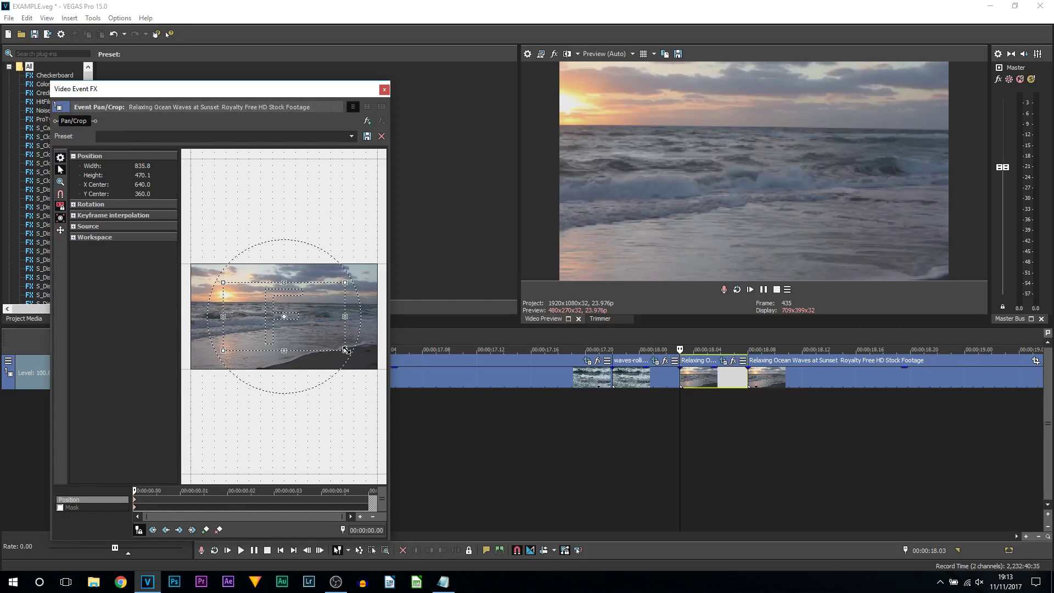
drag(139, 490, 392, 486)
right_click(302, 321)
click(324, 328)
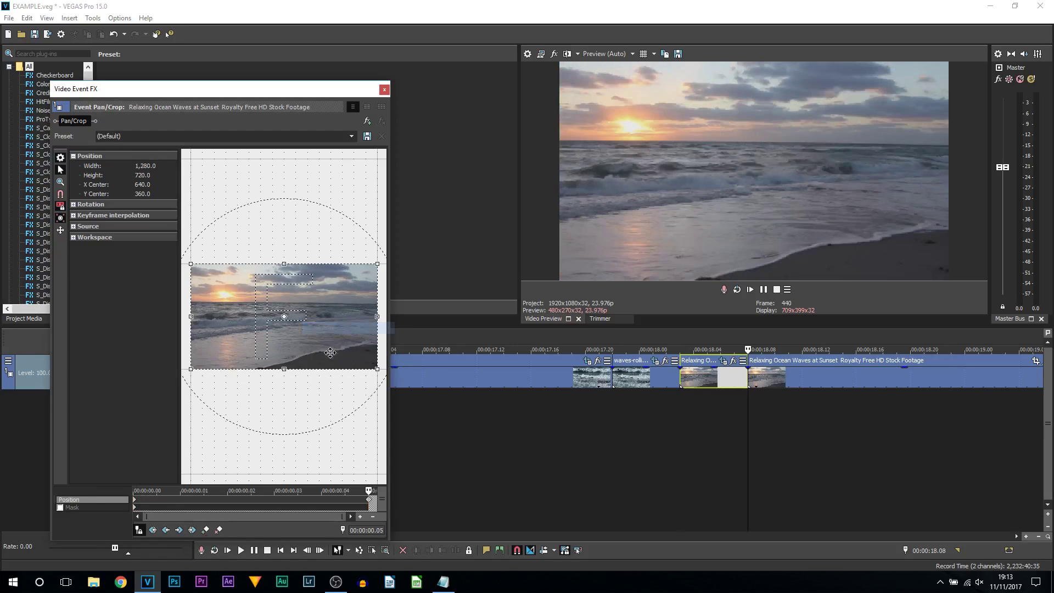
right_click(369, 501)
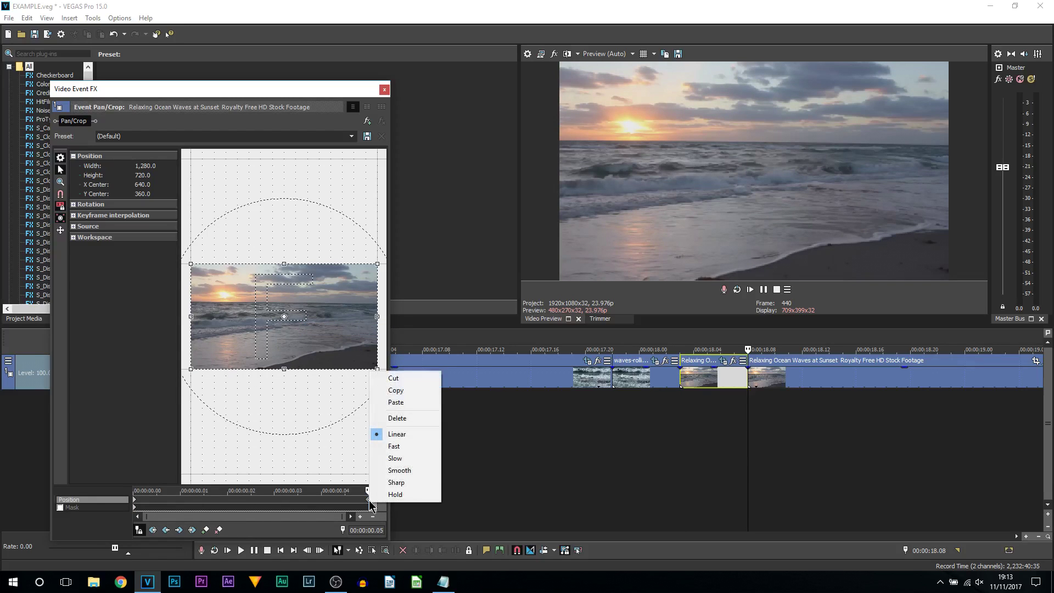
click(409, 463)
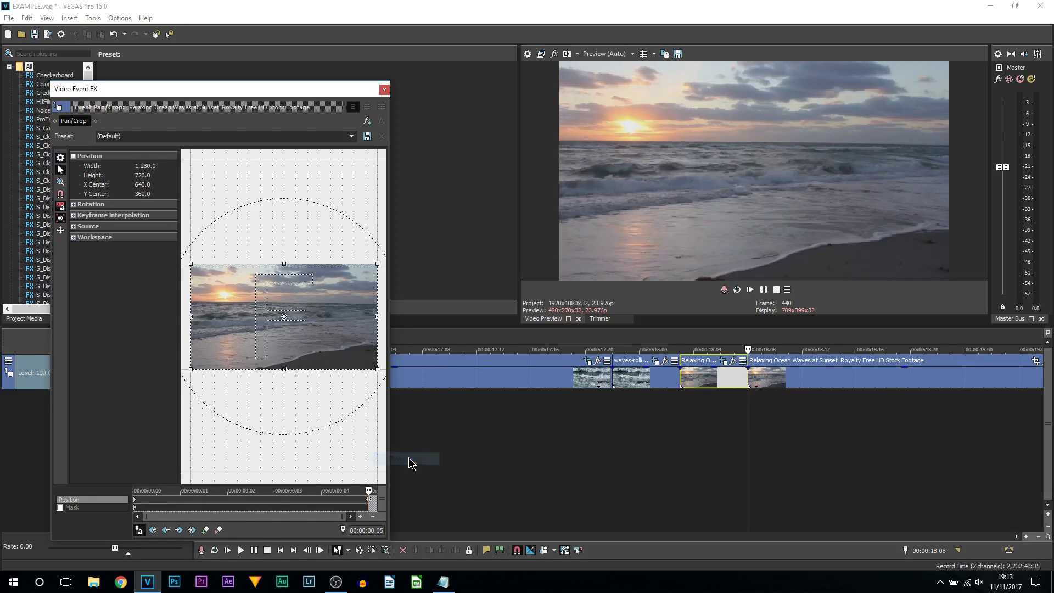
click(384, 89)
scroll(673, 439, down, 2)
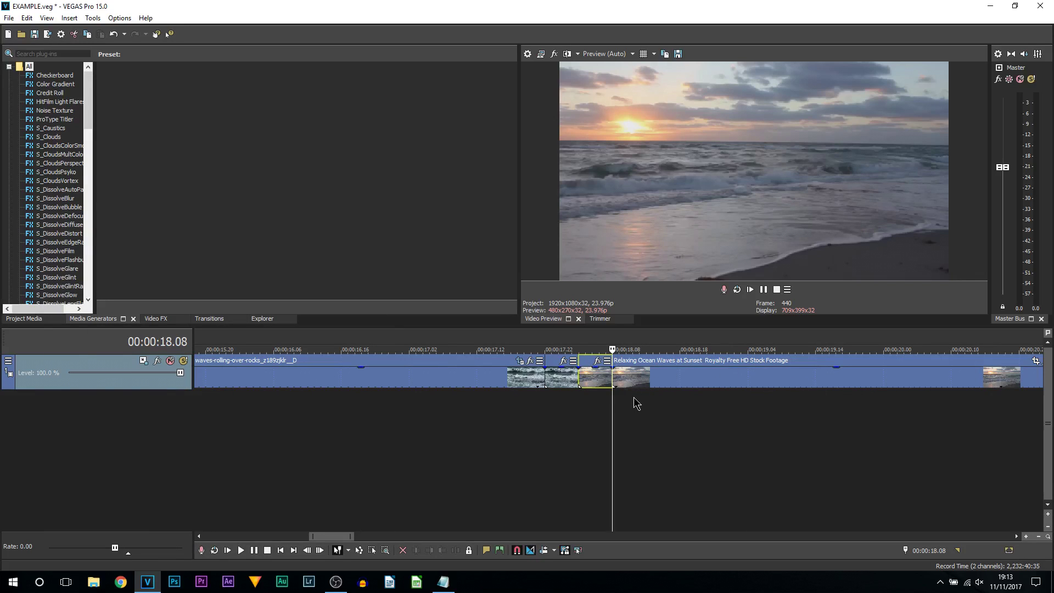
click(506, 447)
click(762, 289)
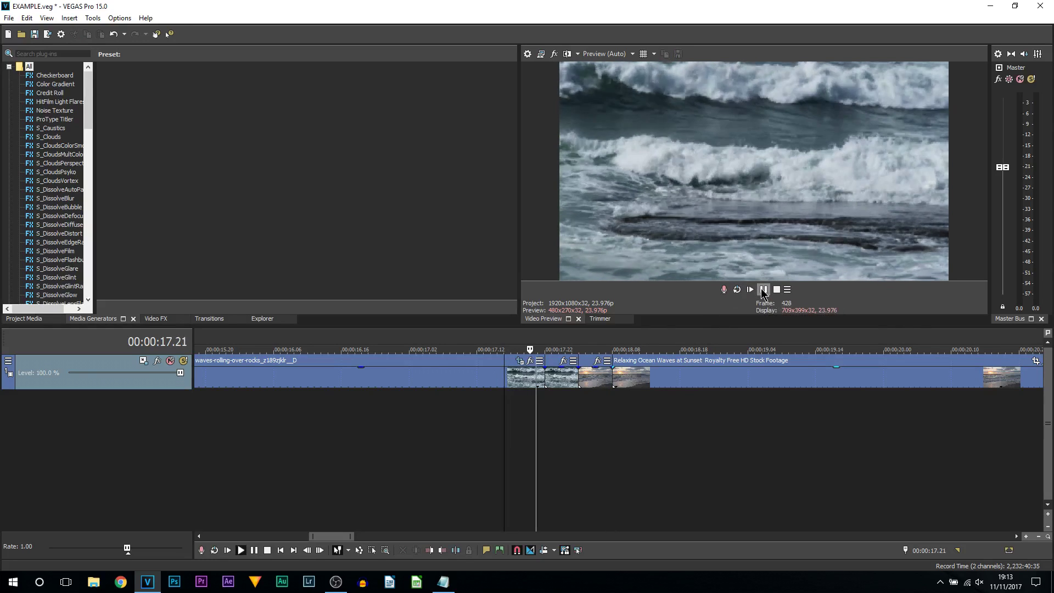
click(492, 418)
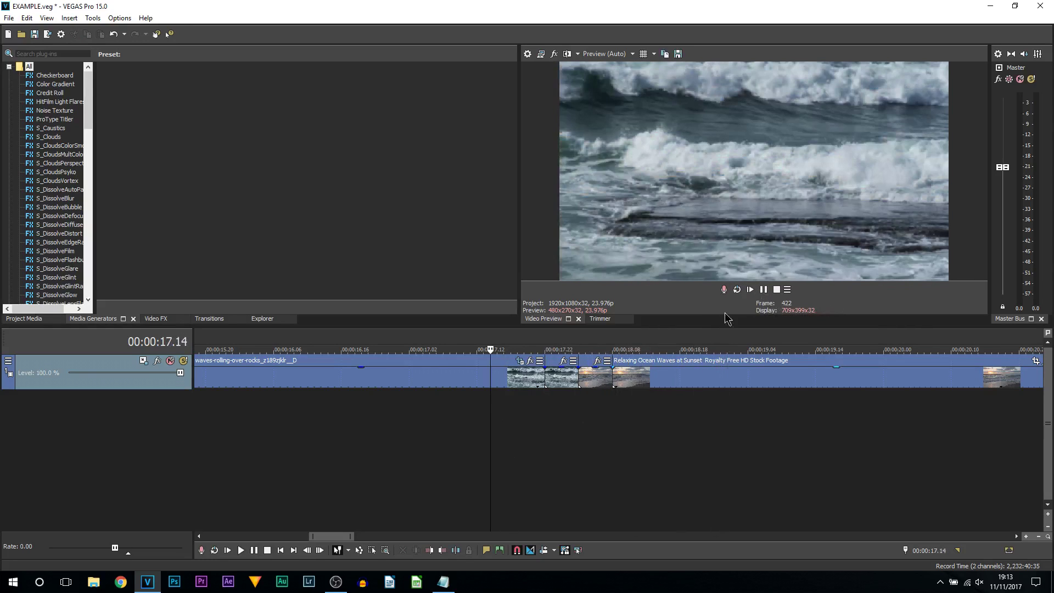
key(Return)
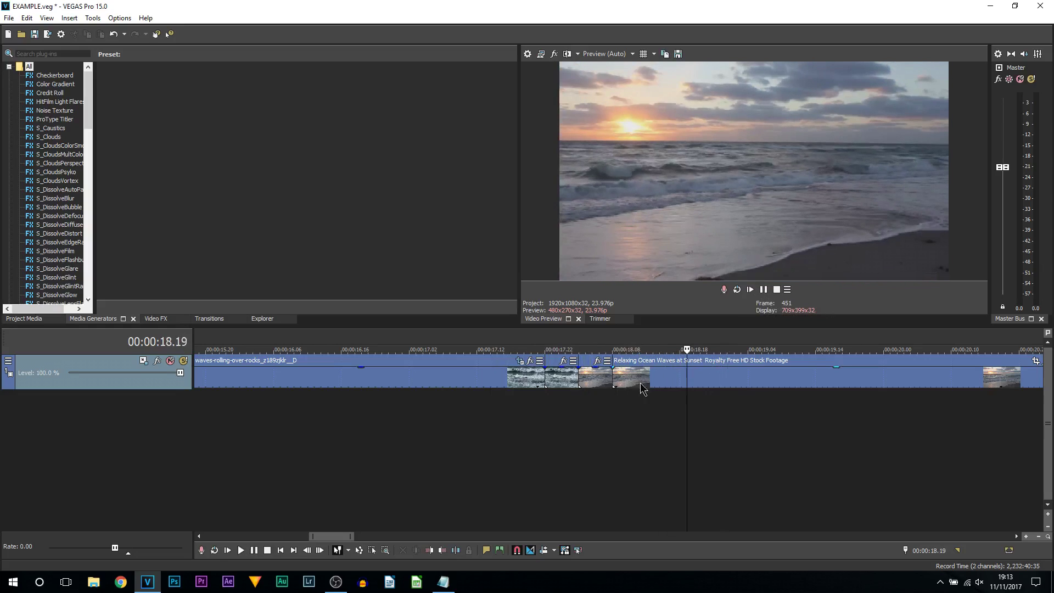
click(536, 420)
click(763, 290)
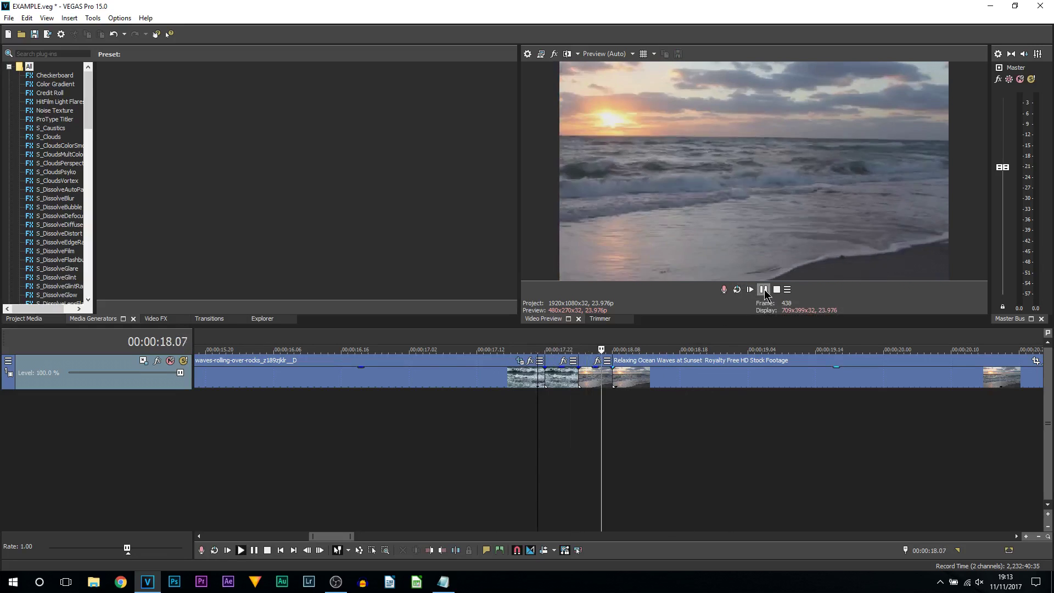
click(519, 447)
click(764, 290)
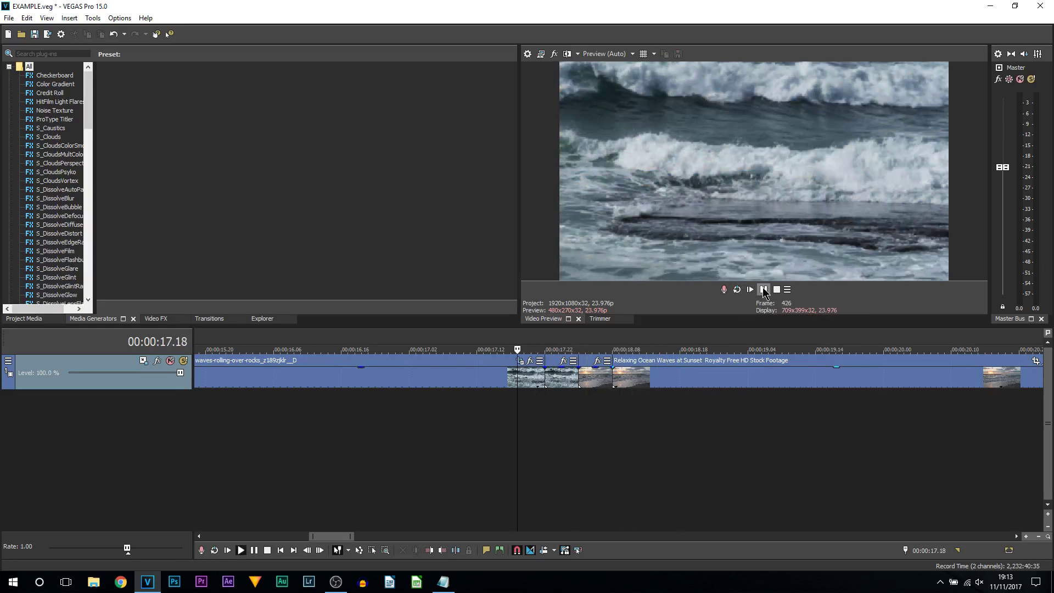
click(763, 289)
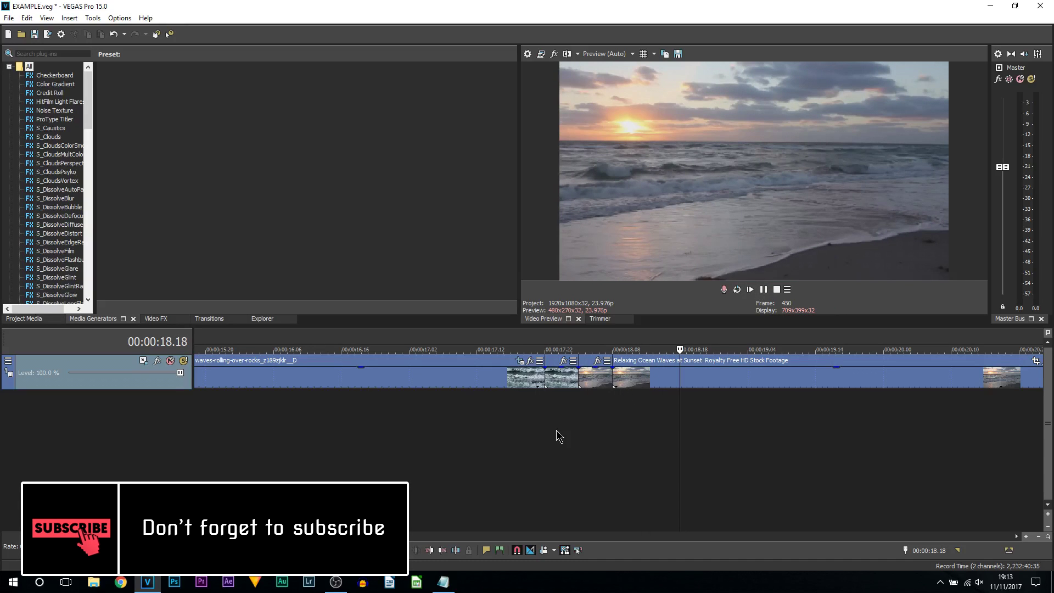
click(575, 383)
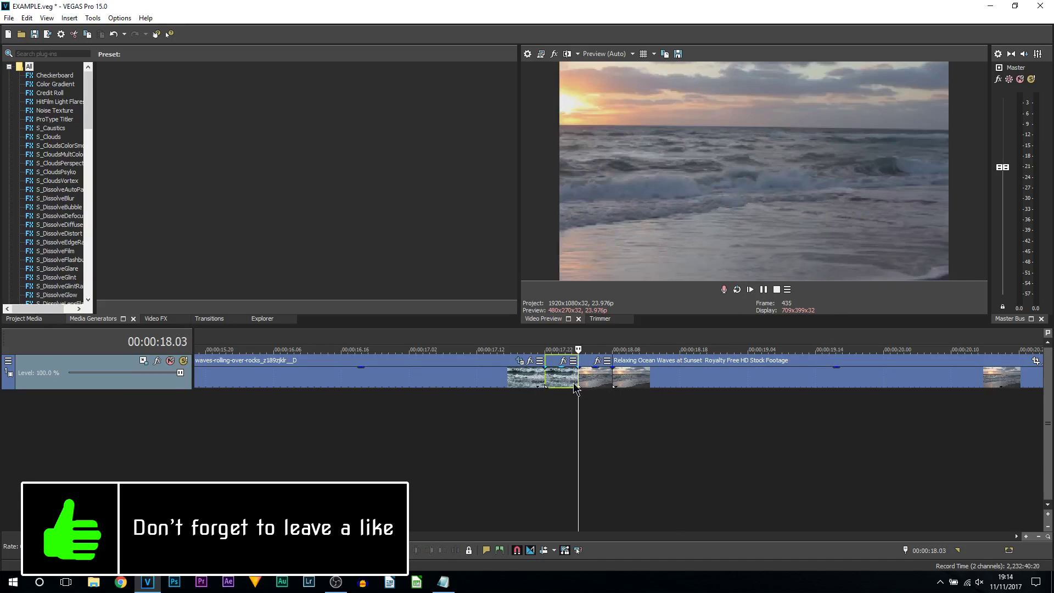
mouse_move(576, 426)
mouse_down()
mouse_move(544, 429)
mouse_move(578, 428)
mouse_up()
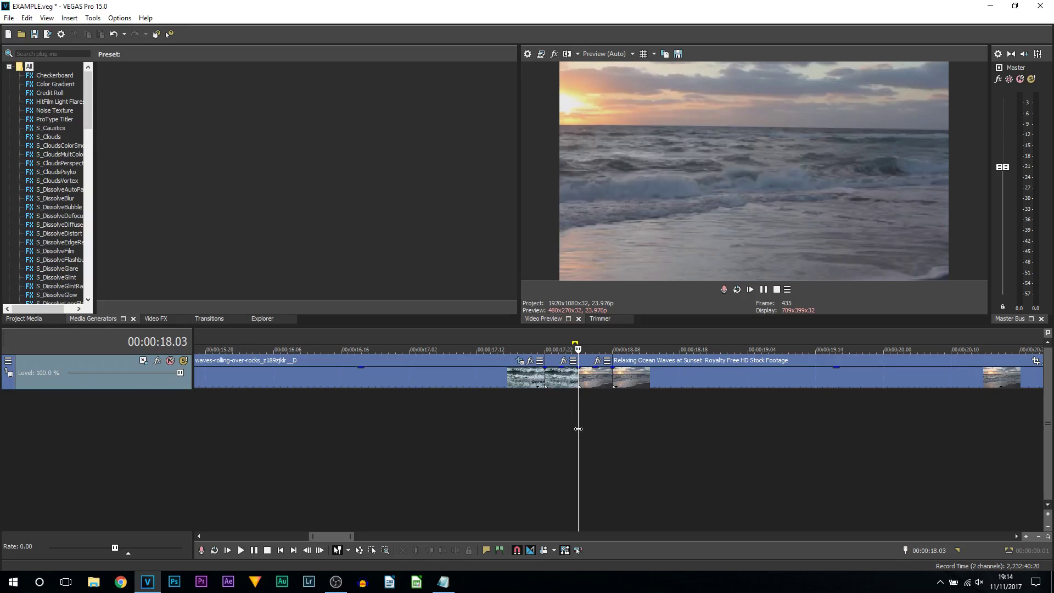
mouse_move(577, 428)
mouse_down()
mouse_move(468, 430)
mouse_move(579, 428)
mouse_move(531, 430)
mouse_move(562, 429)
mouse_up()
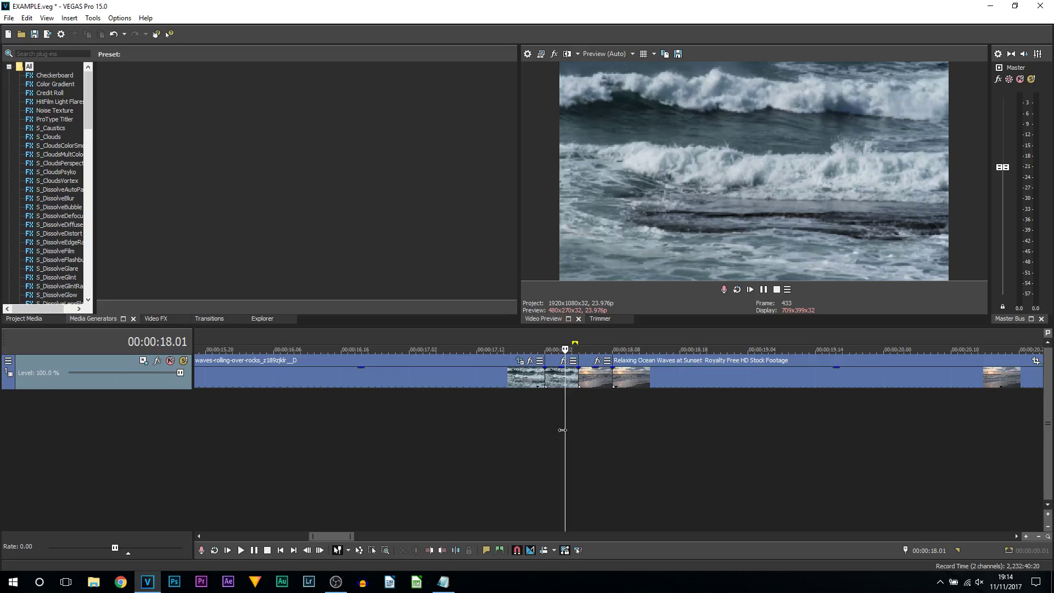
drag(563, 429, 576, 430)
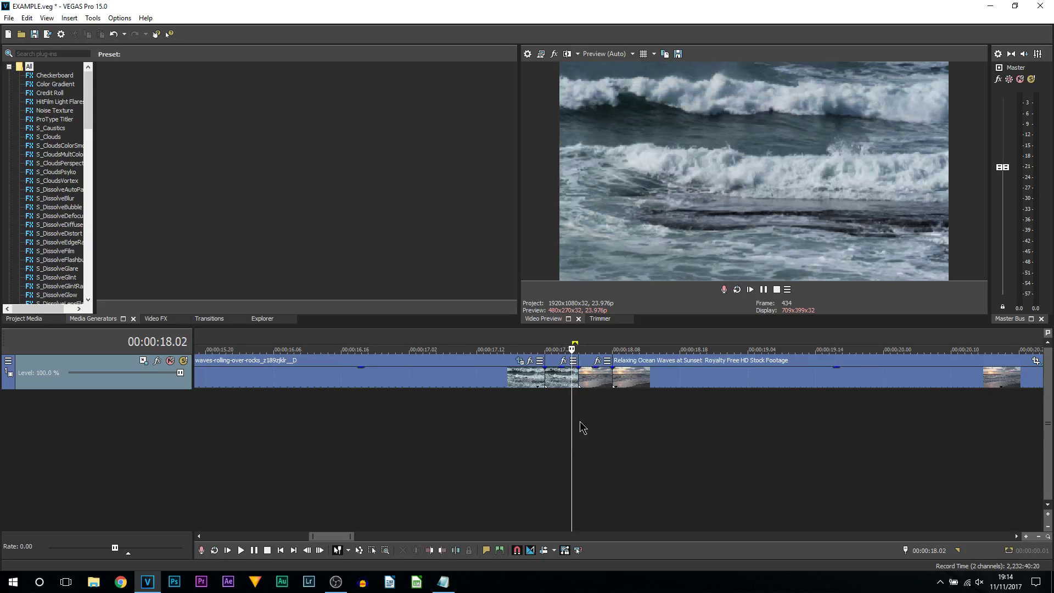